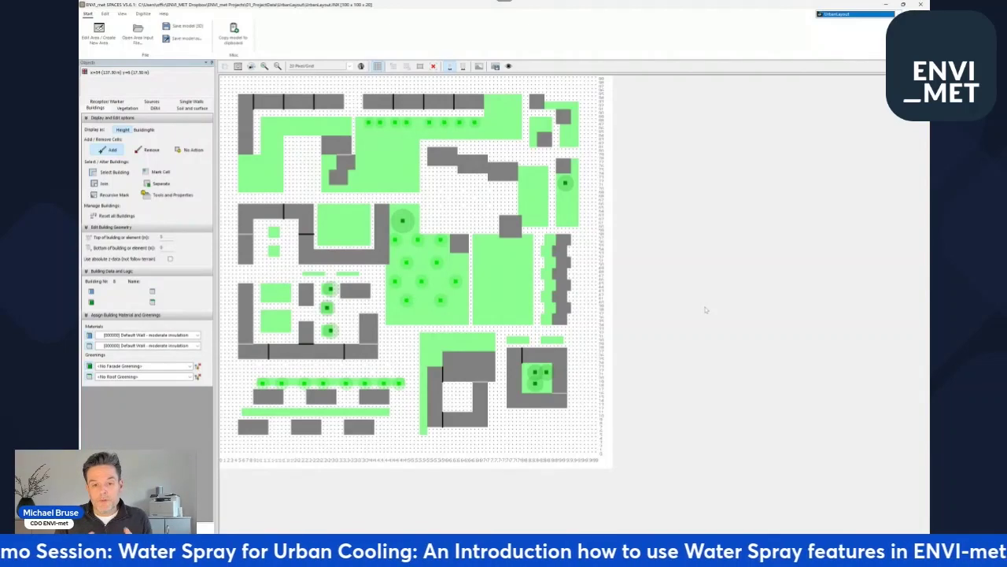
- Switch from SPACES to ENVI-met Headquarters and open the DB Manager
click(886, 4)
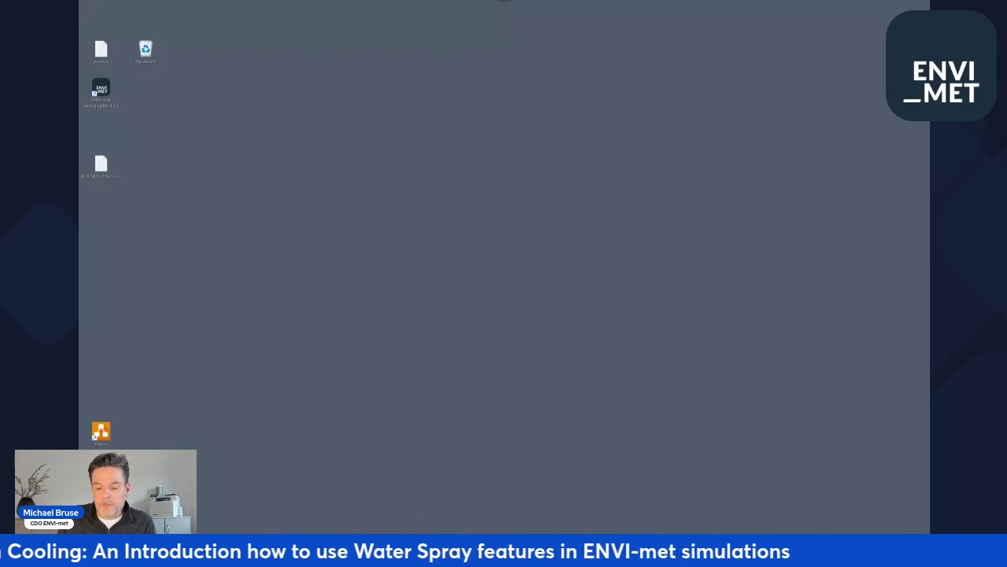
click(584, 521)
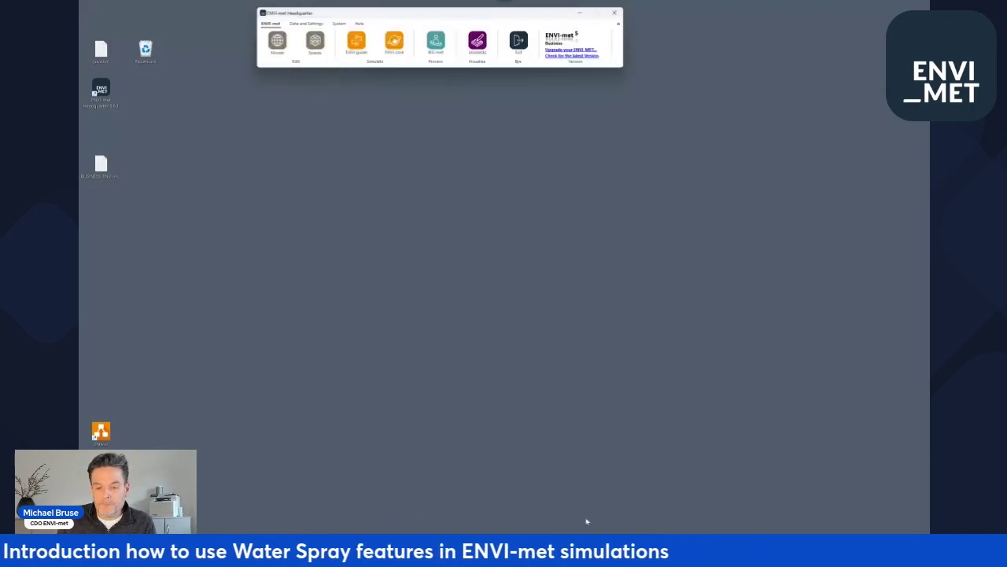
click(310, 24)
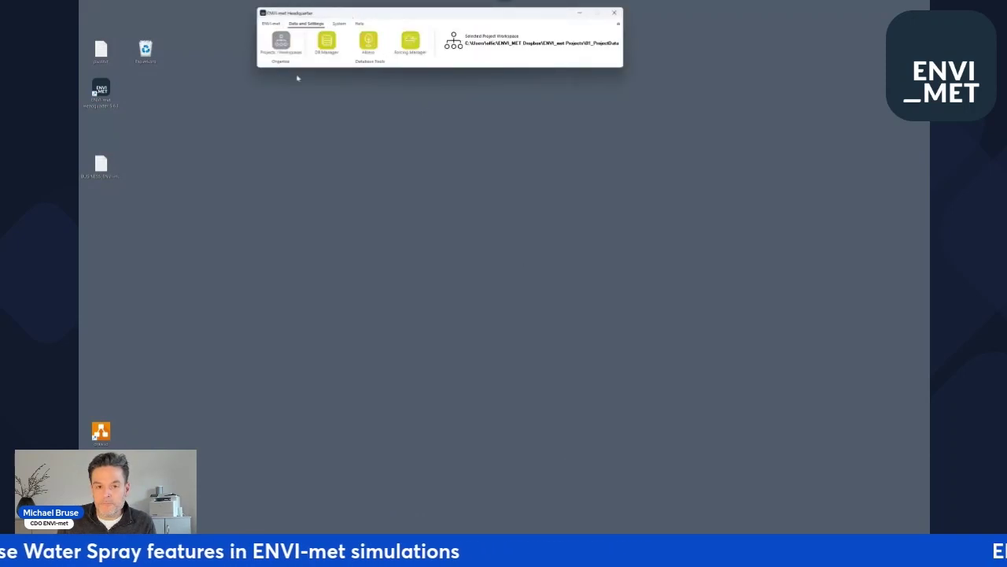
click(328, 46)
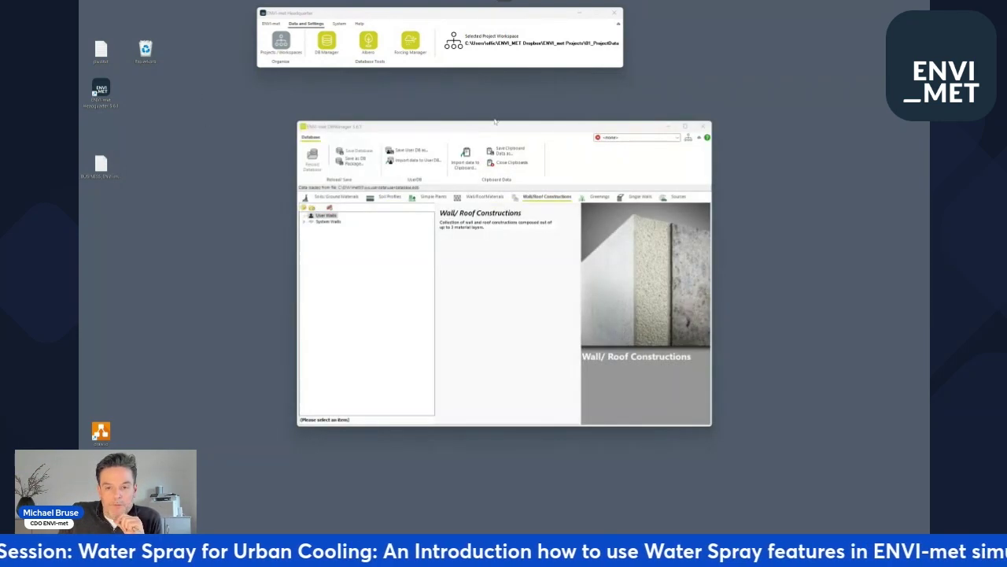
drag(486, 128, 478, 110)
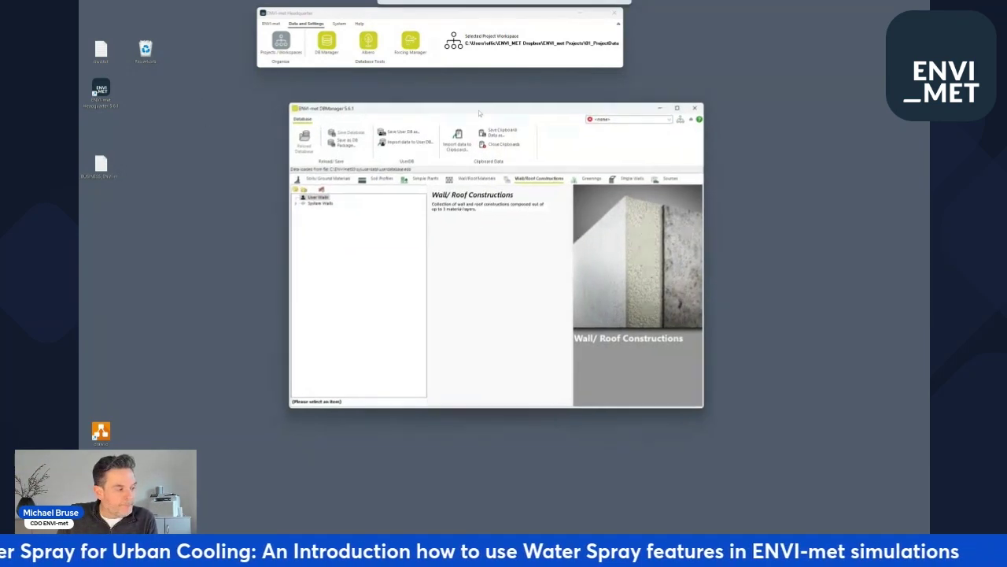
- Load the UrbanLayout project database and expand its project sources
click(668, 119)
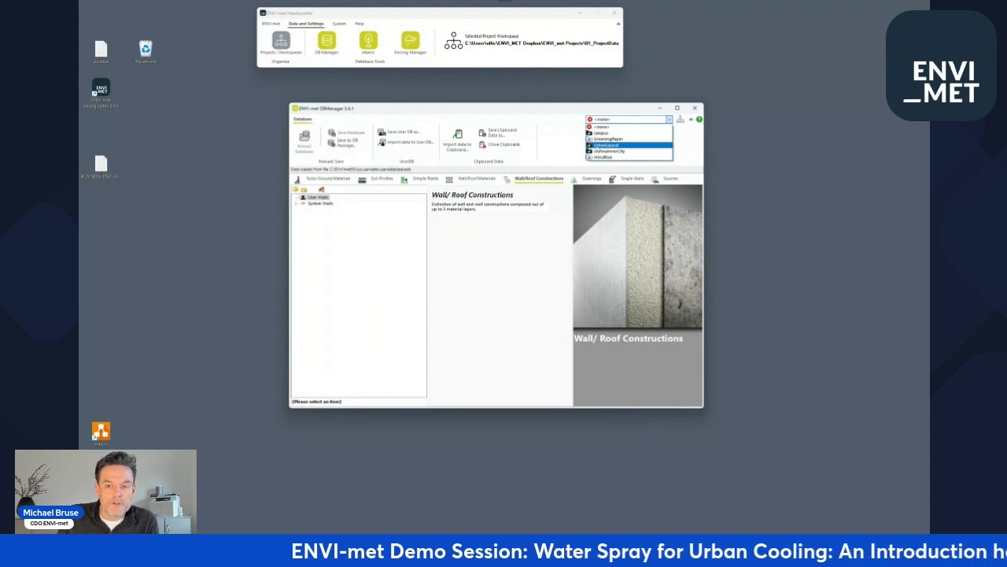
click(598, 146)
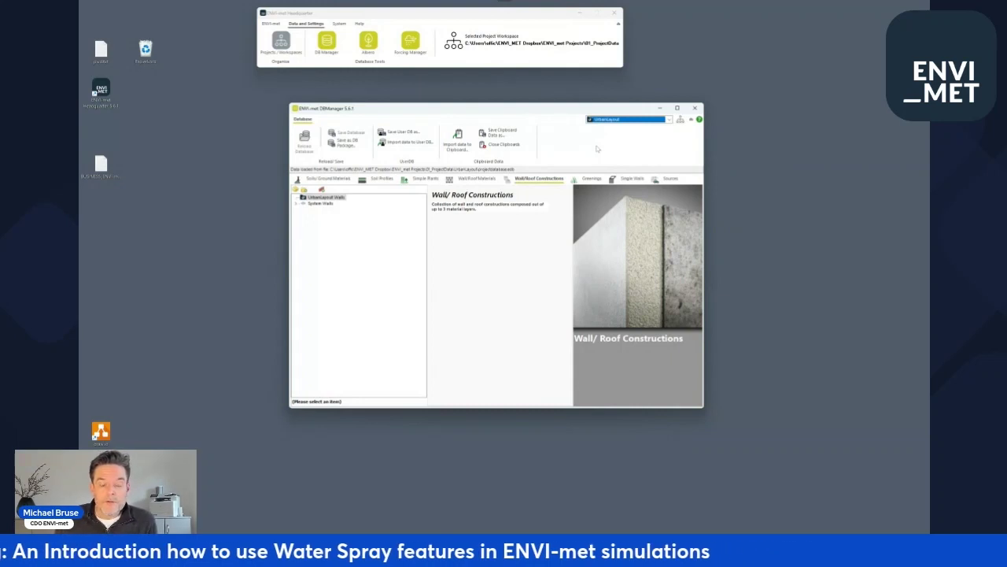
click(665, 180)
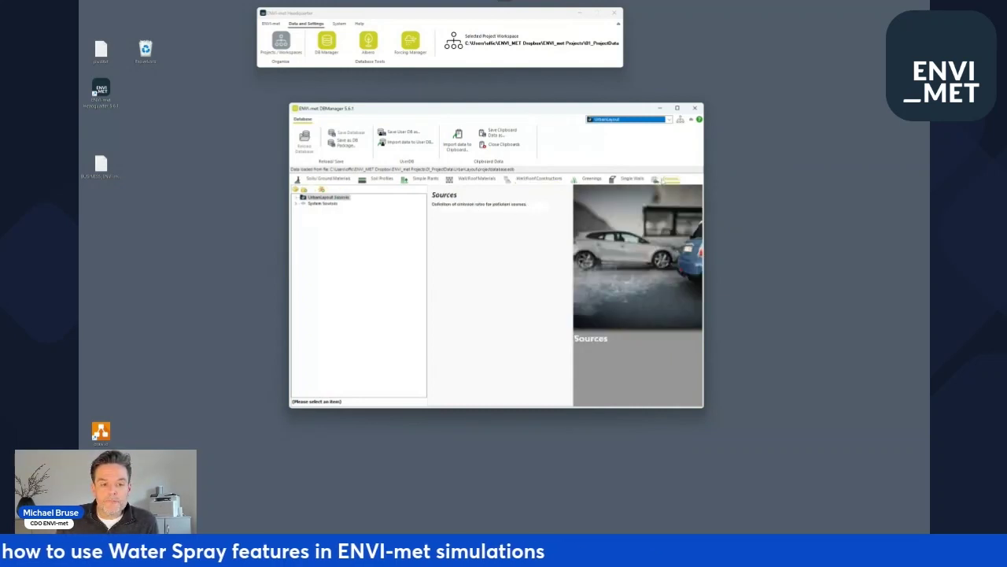
click(296, 197)
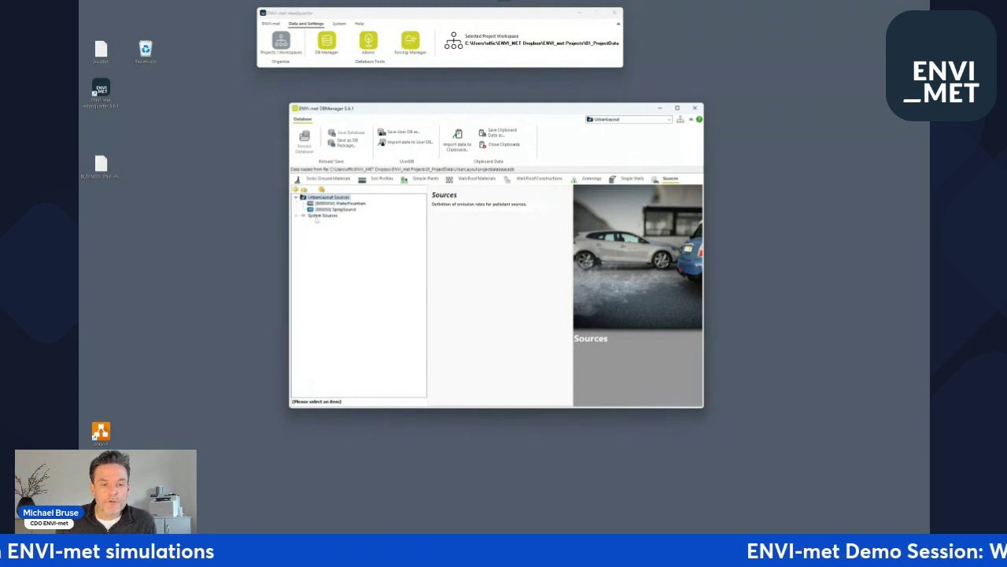
- Inspect the WaterFountain source's default height and special ID
click(346, 203)
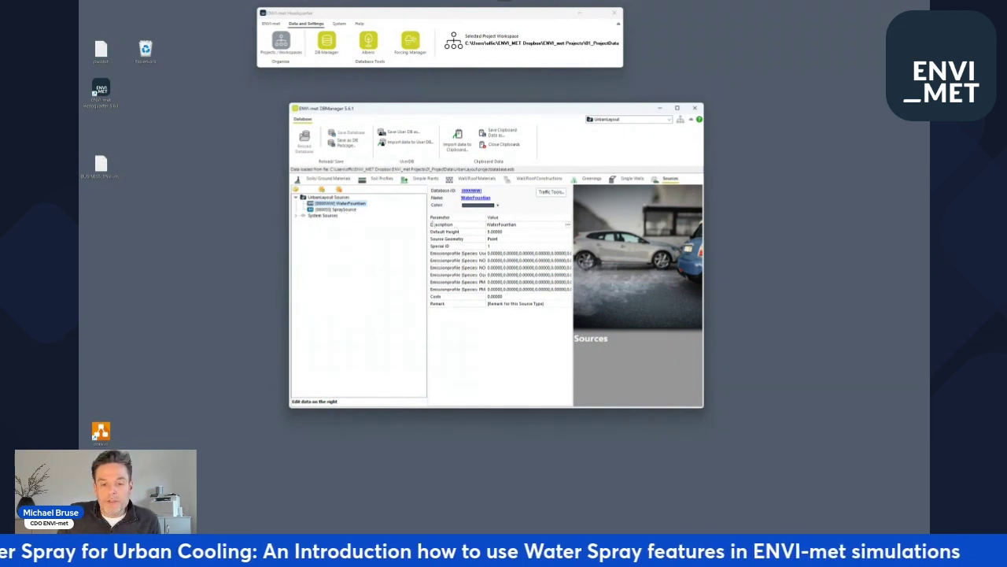
click(511, 231)
text(1)
key(Return)
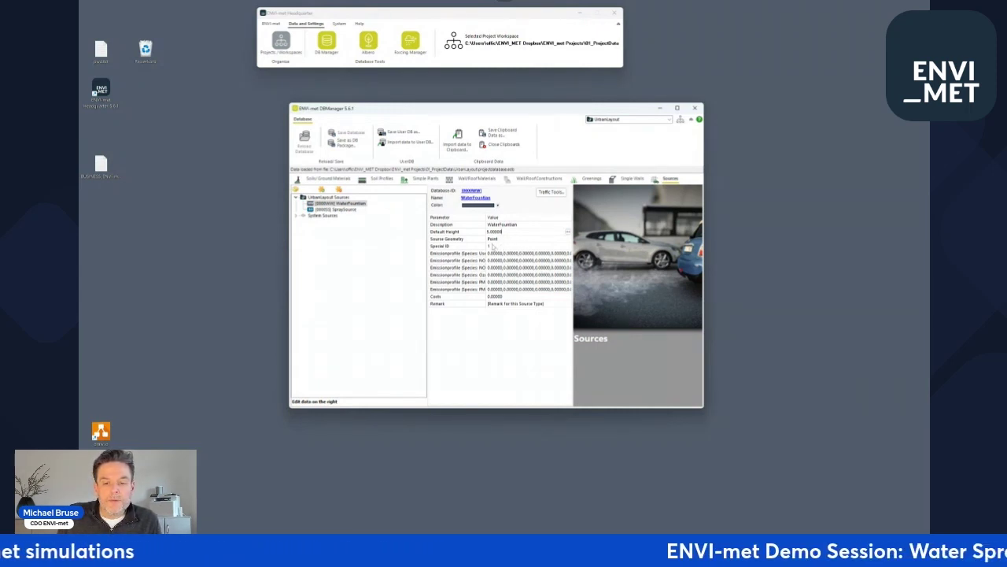
click(494, 246)
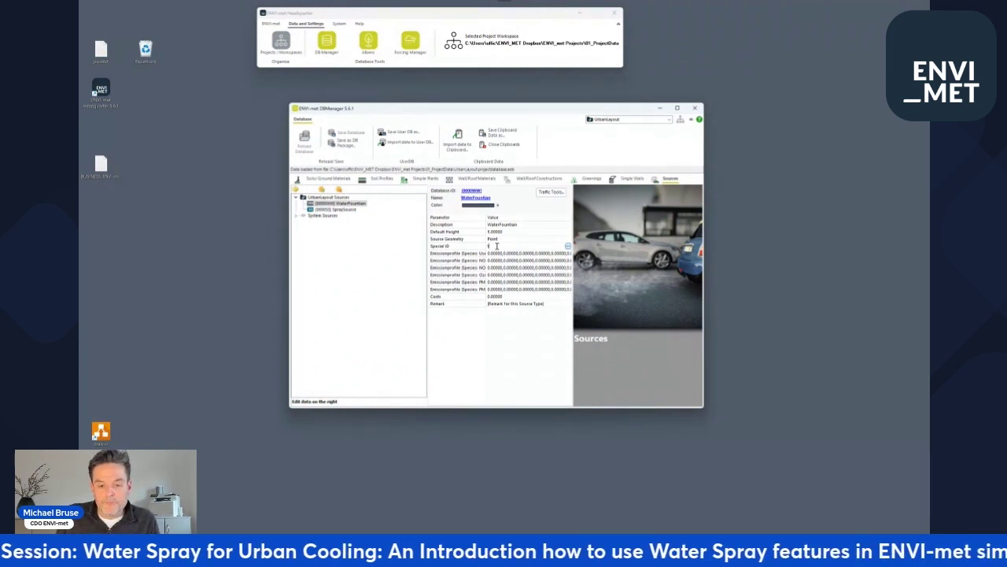
- Review the WaterFountain's hourly user-species emission profile across the day and leave it without changes
click(565, 252)
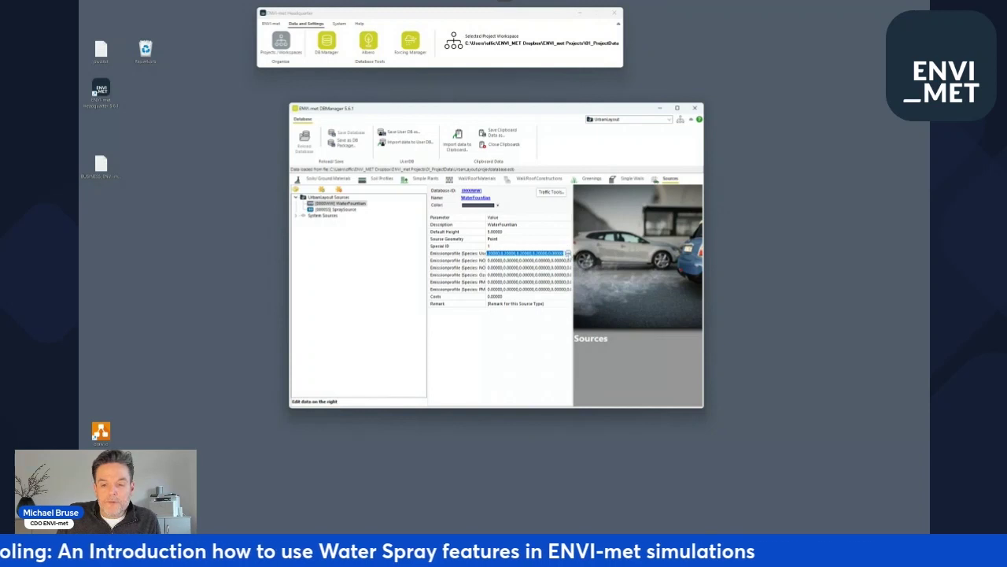
click(569, 252)
click(488, 249)
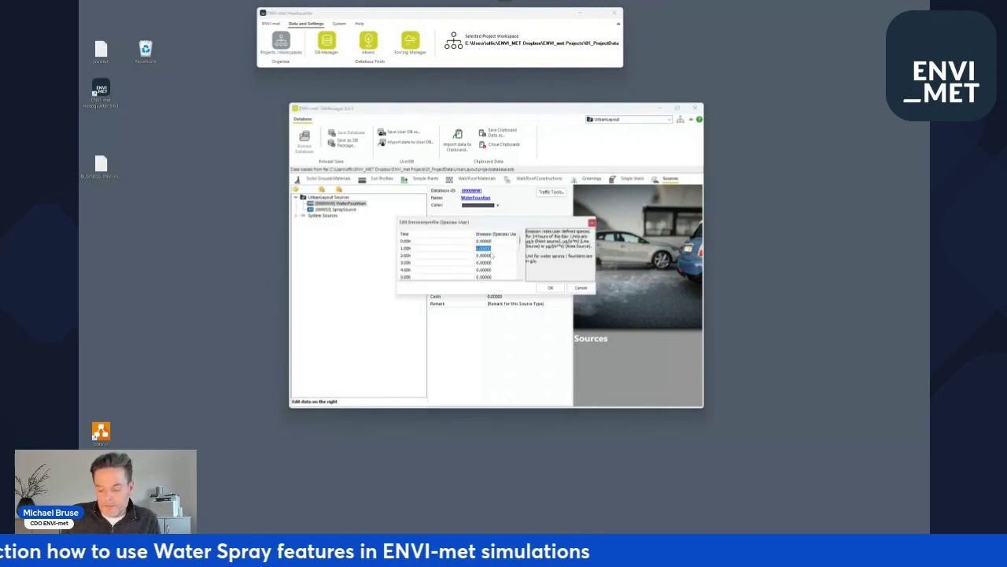
key(Down)
key(Down)
key(Down)
key(Down)
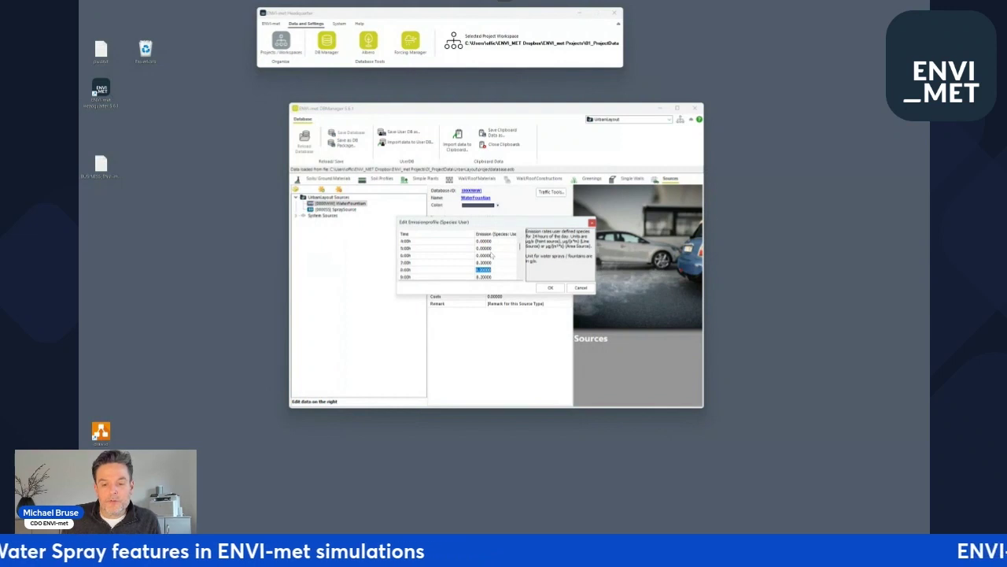
click(491, 255)
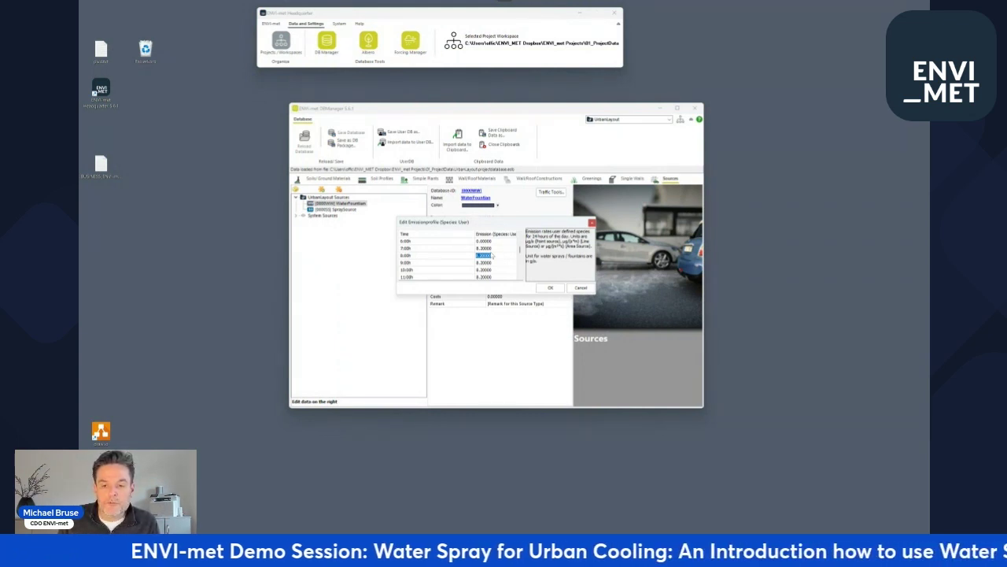
key(Down)
key(Down)
key(Down)
key(Down)
key(Down)
key(Down)
key(Down)
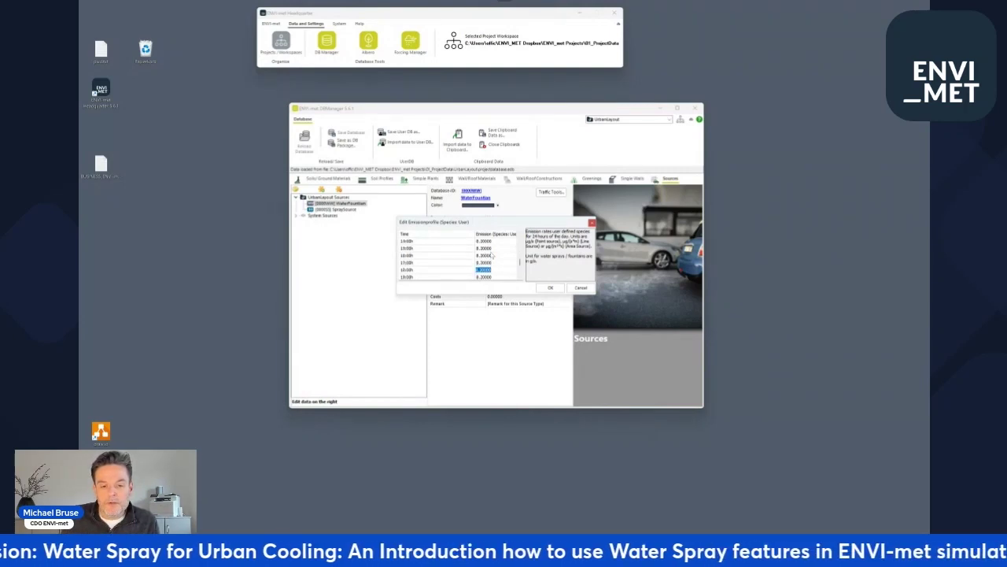
key(Down)
key(Down)
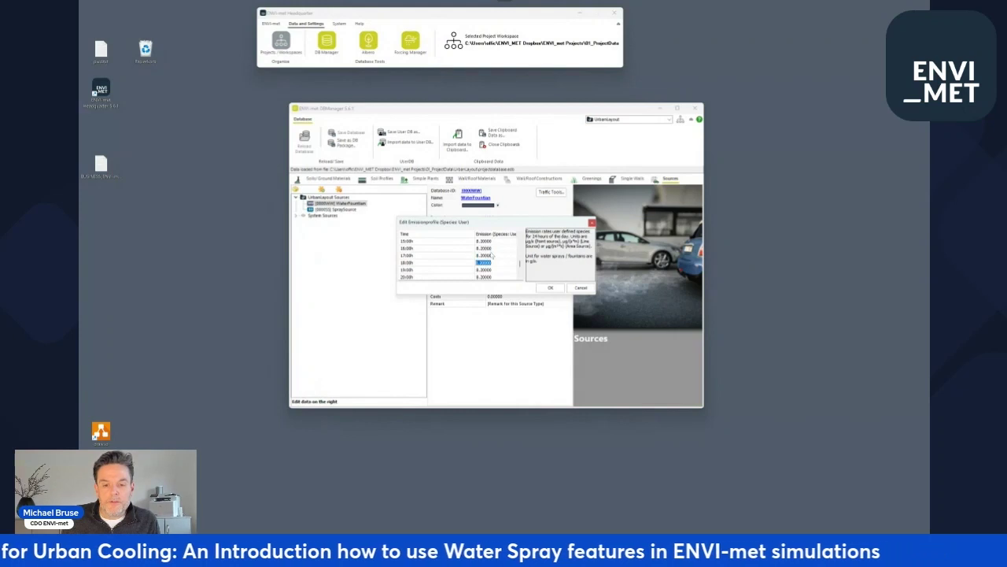
key(Down)
key(Up)
key(Up)
key(Up)
key(Up)
key(Up)
key(Up)
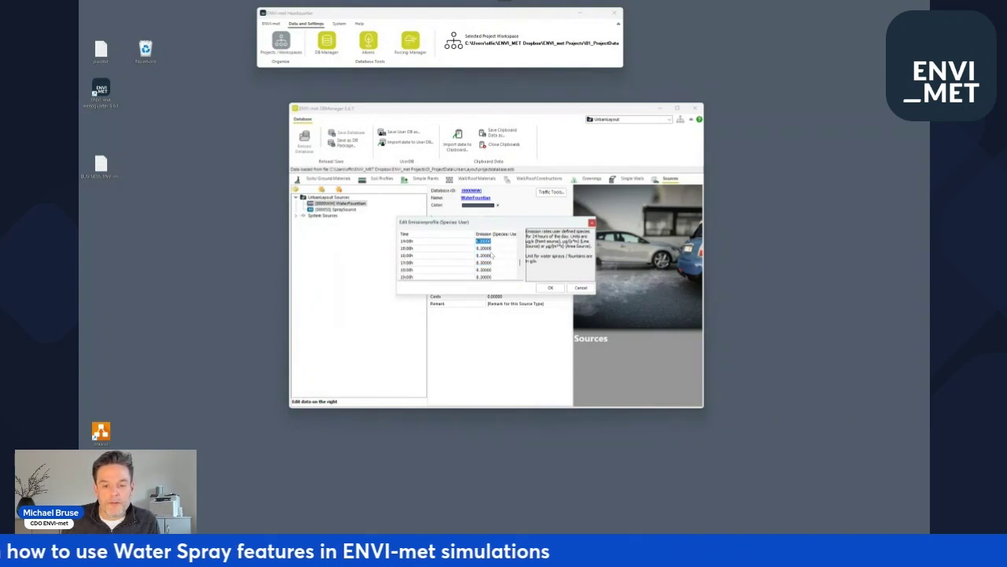
key(Up)
key(Up)
key(Up)
key(Up)
key(Up)
key(Up)
key(Up)
key(Up)
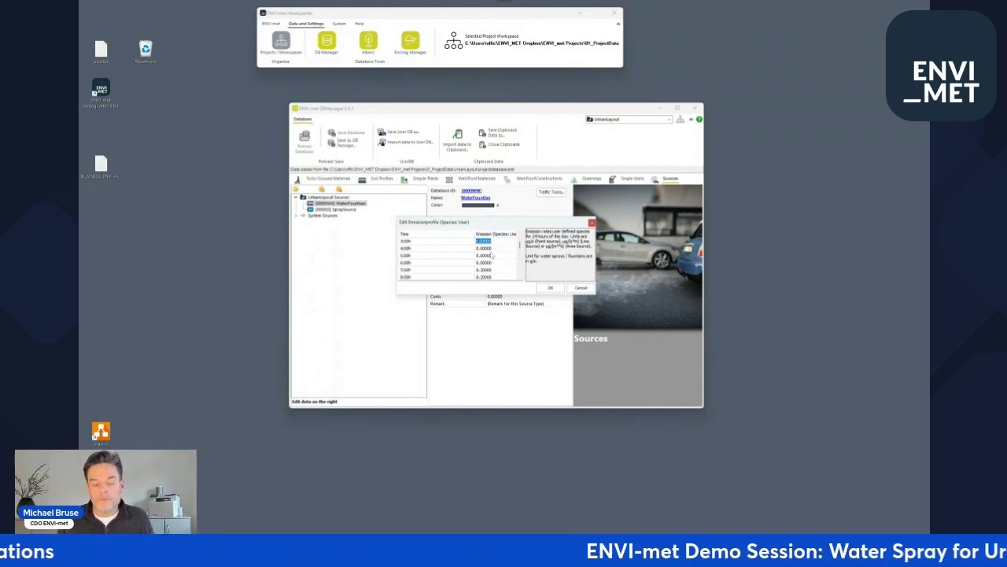
click(581, 287)
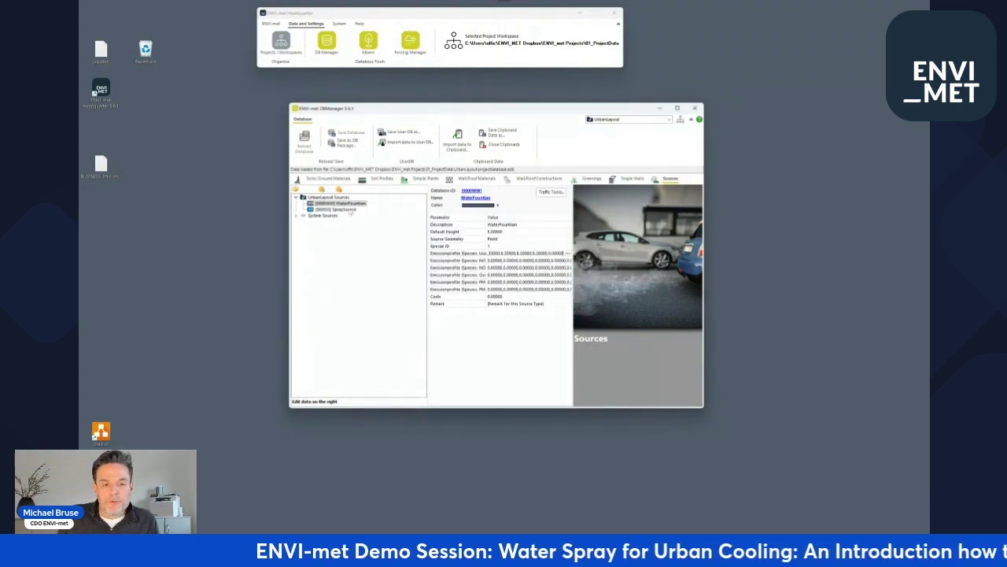
- Inspect the SpraySource entry's default height and special ID
click(350, 210)
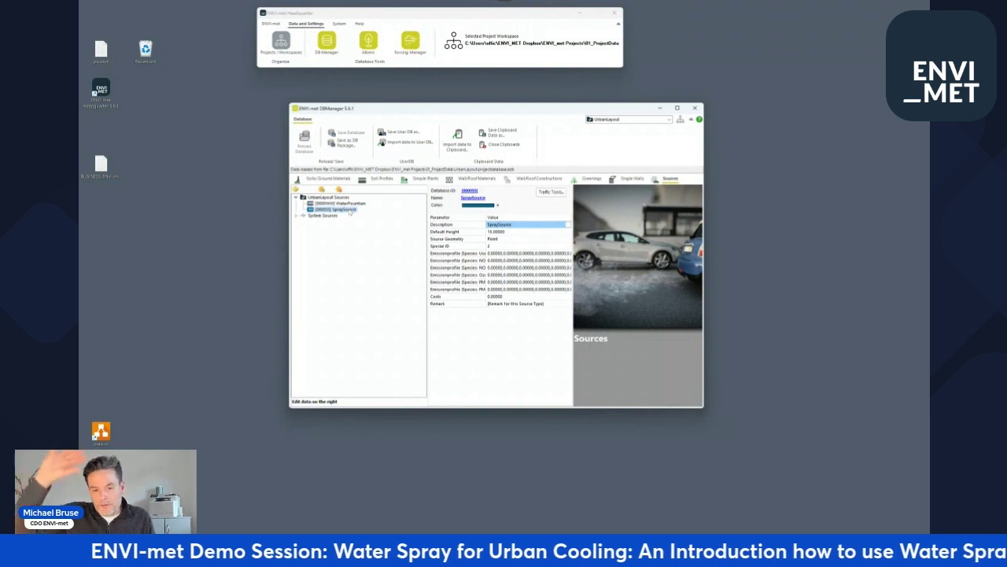
click(513, 233)
click(514, 233)
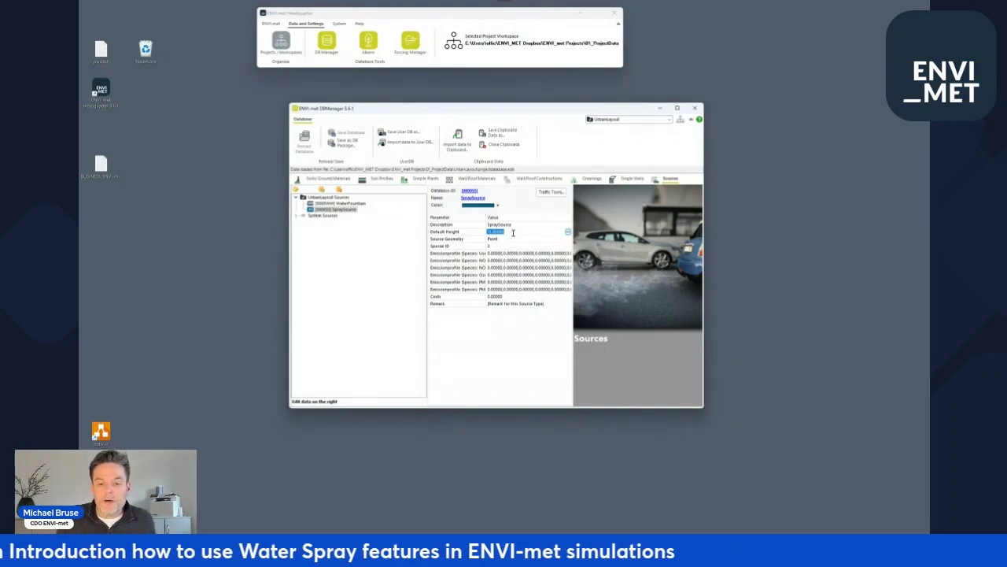
click(498, 248)
click(498, 247)
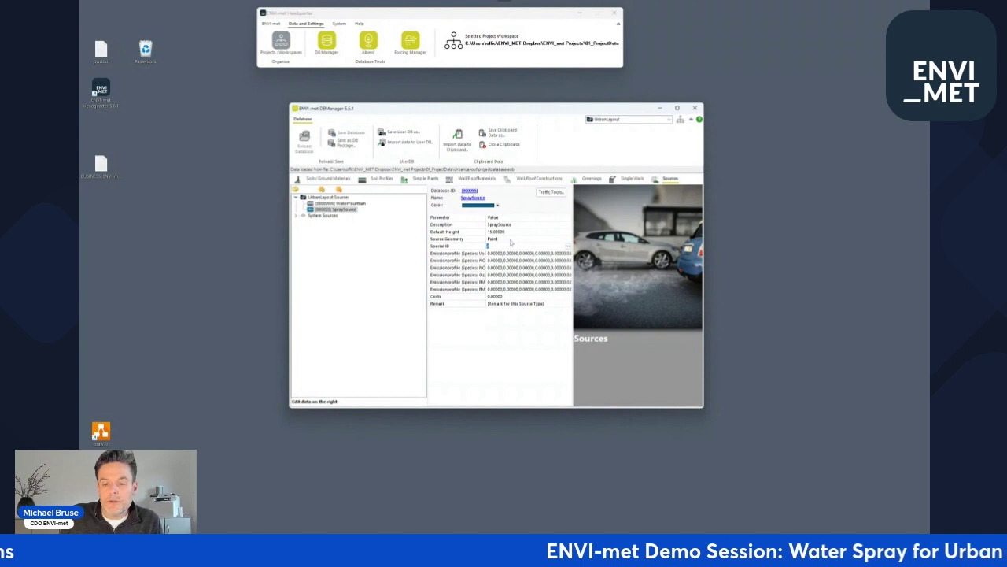
- Review the SpraySource's hourly user-species emission profile and leave it without changes
click(532, 254)
click(531, 254)
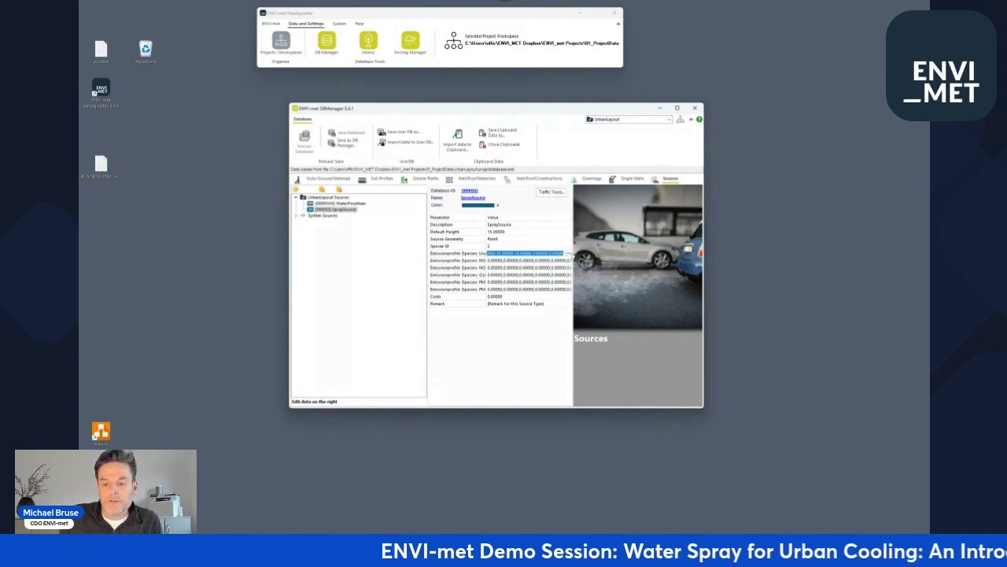
click(572, 253)
key(Down)
key(Down)
key(Down)
key(Down)
key(Down)
key(Down)
key(Down)
key(Down)
key(Down)
key(Down)
key(Down)
key(Down)
key(Down)
key(Down)
key(Down)
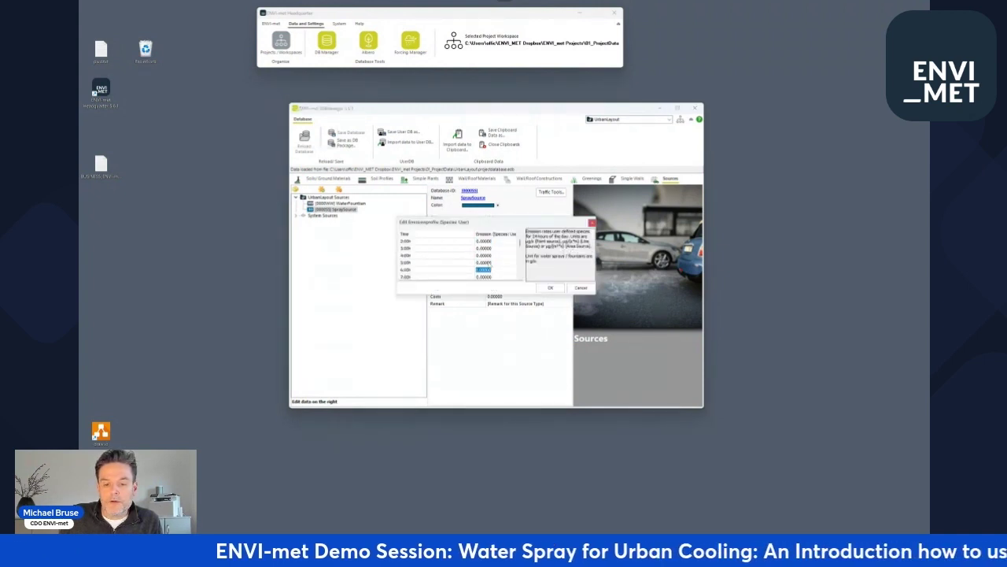
key(Up)
key(Up)
key(Up)
key(Up)
click(485, 248)
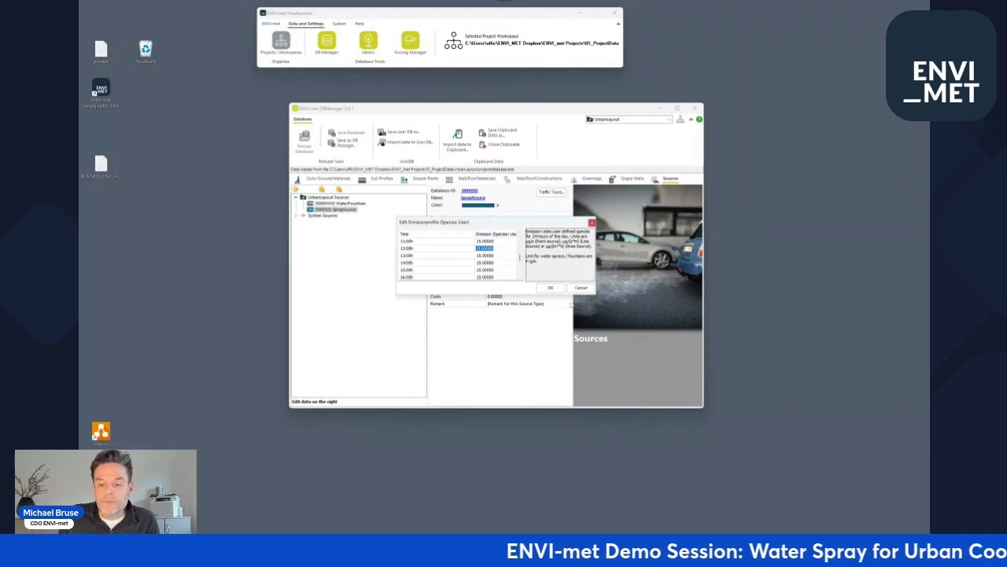
click(581, 287)
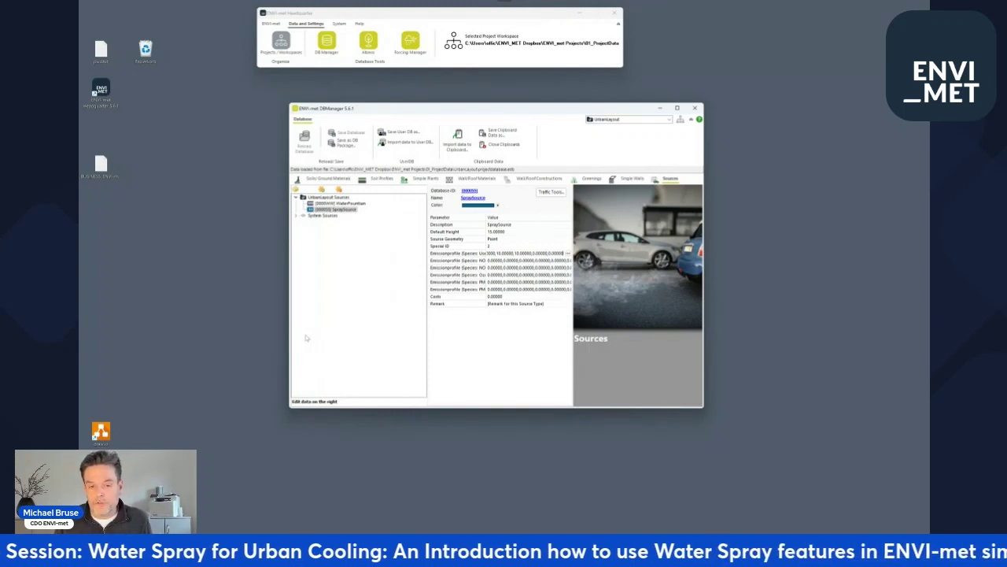
- Close the DB Manager, minimize Headquarters and switch back to the UrbanLayout model in SPACES
click(399, 135)
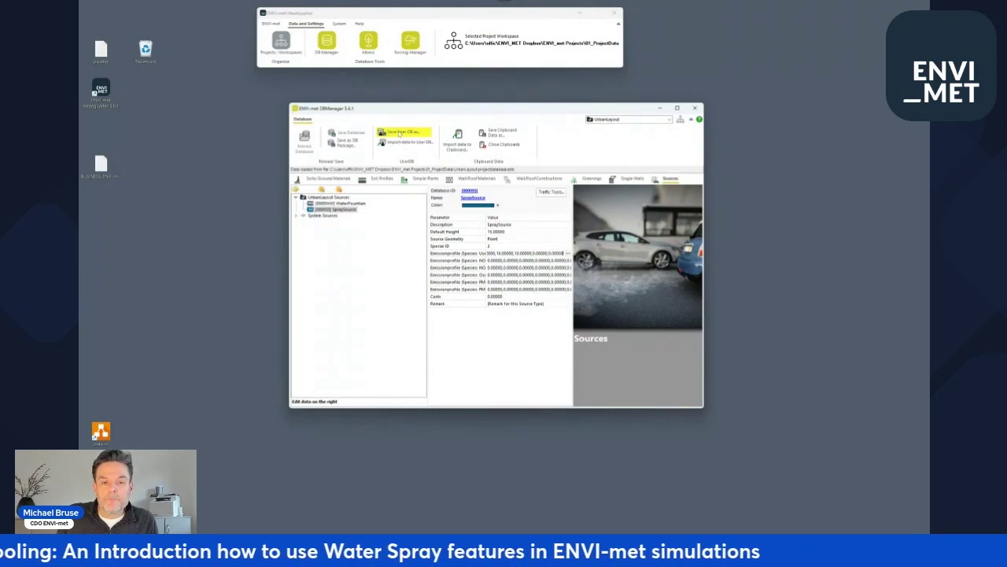
click(921, 273)
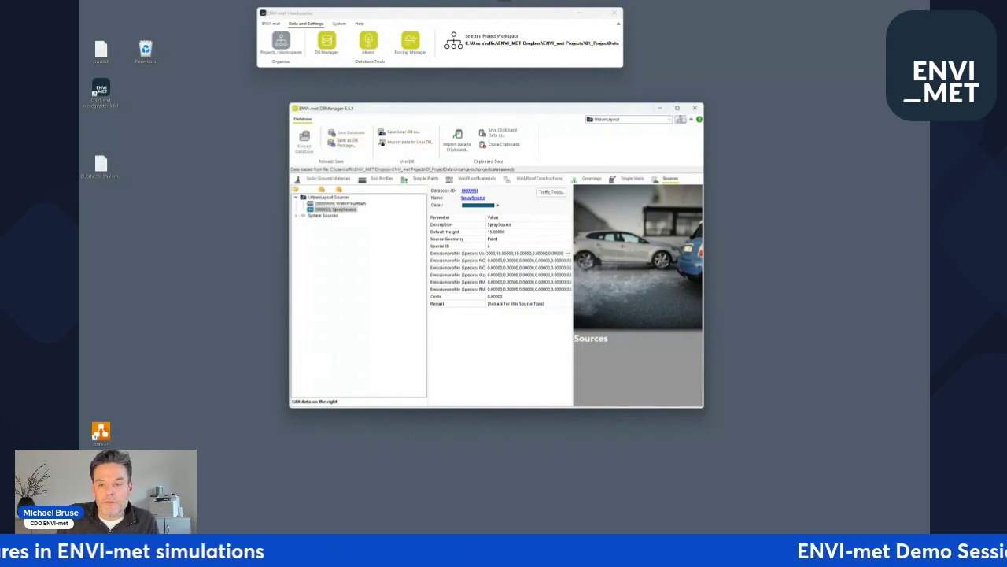
click(695, 109)
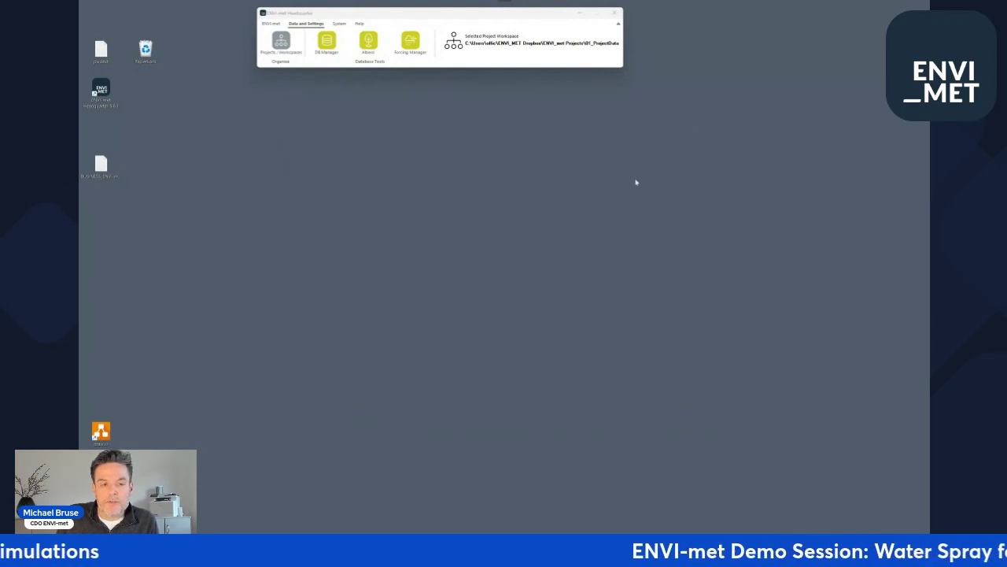
click(580, 13)
click(622, 492)
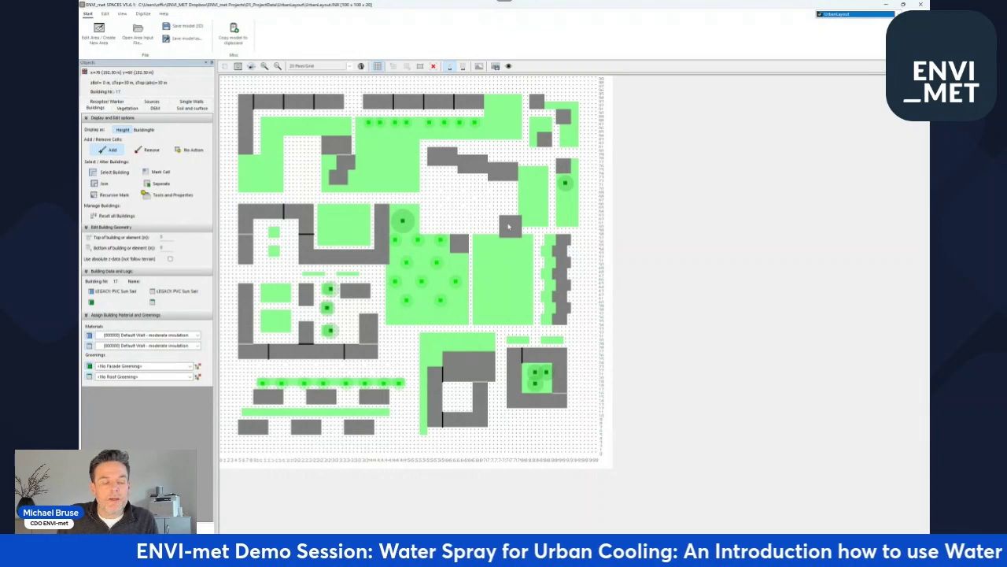
- Display the model's sources and examine where they are placed in the northern square and along the southern street
click(154, 103)
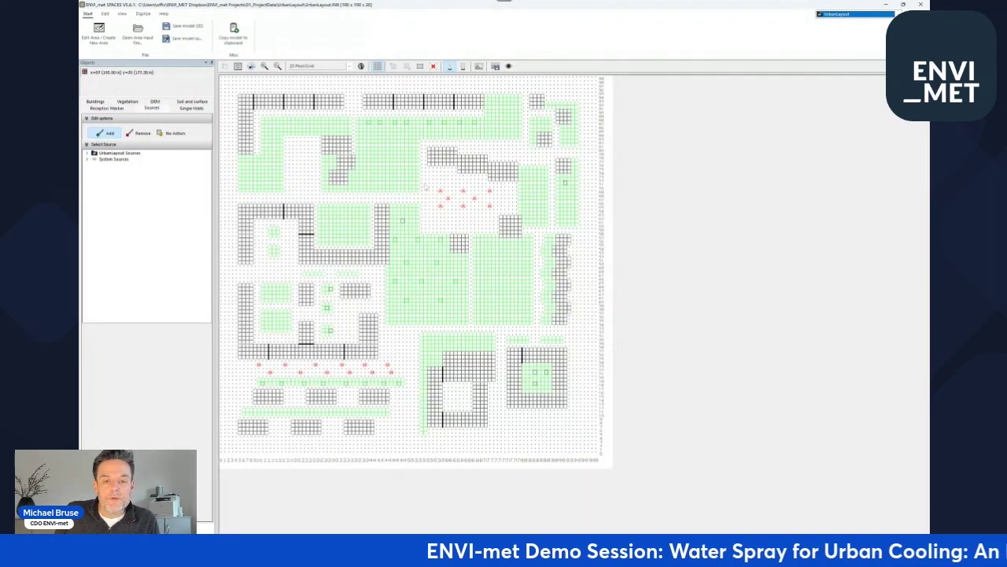
click(265, 66)
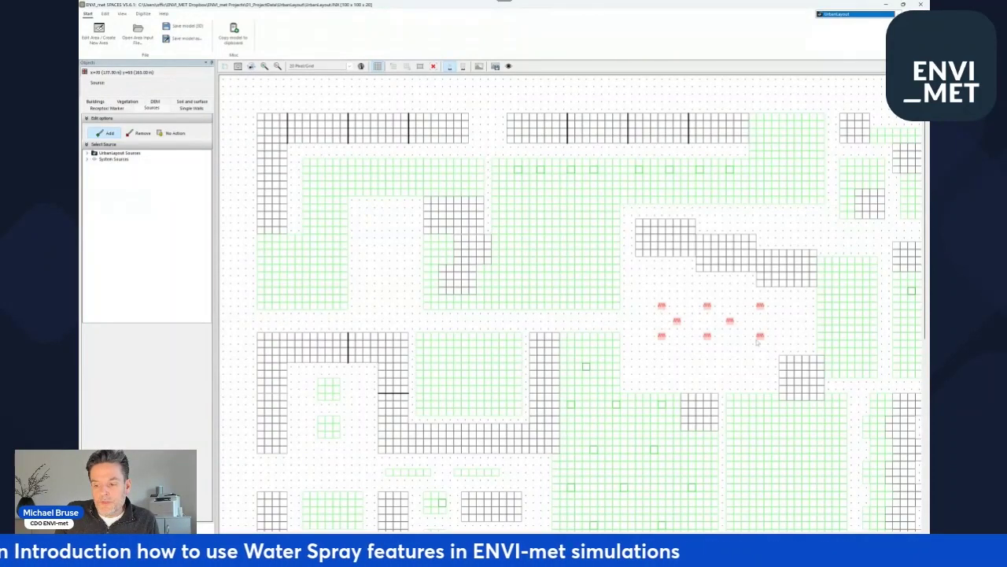
scroll(917, 178, down, 6)
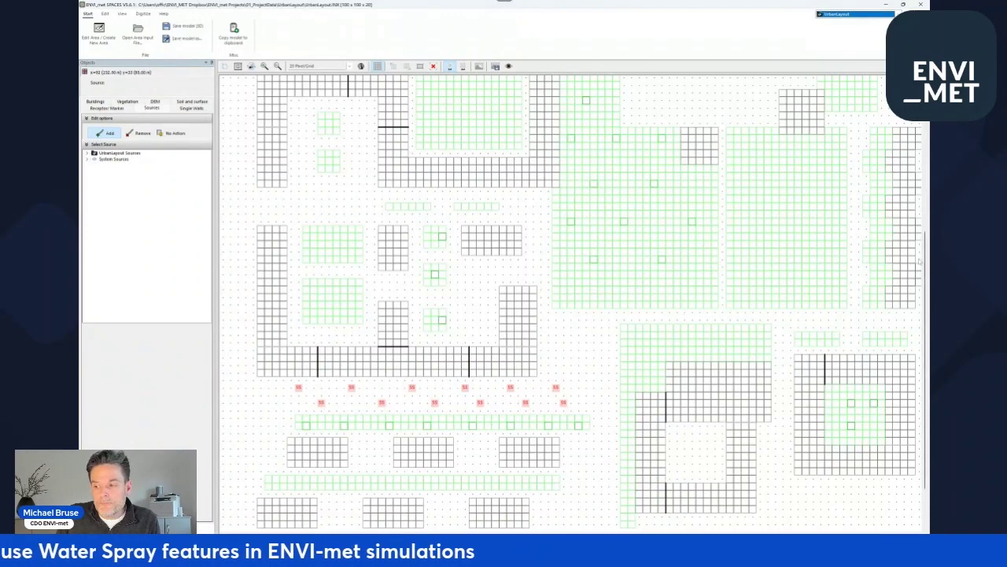
- Review the placement of the water sources across the whole model area and close SPACES
drag(926, 240, 926, 170)
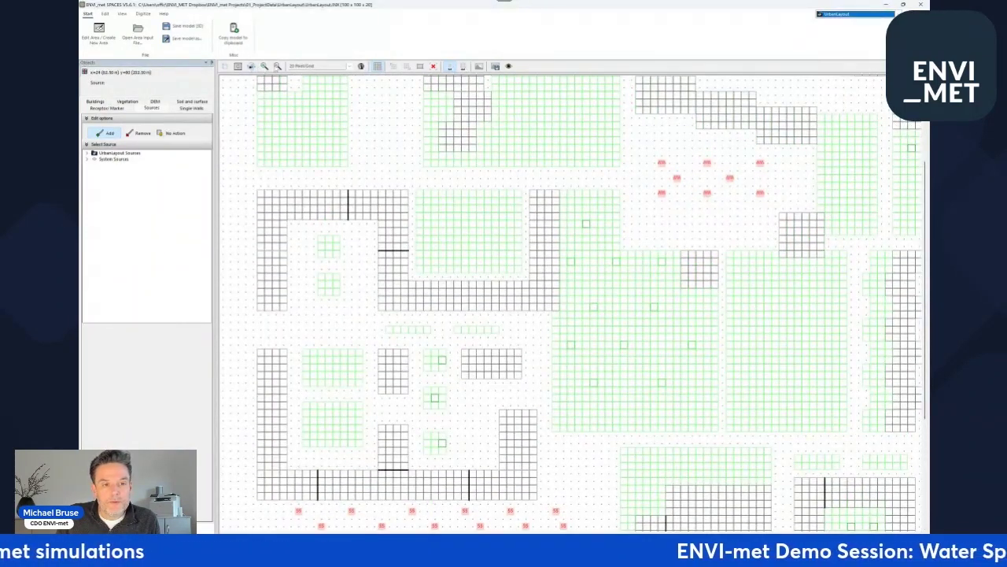
click(277, 66)
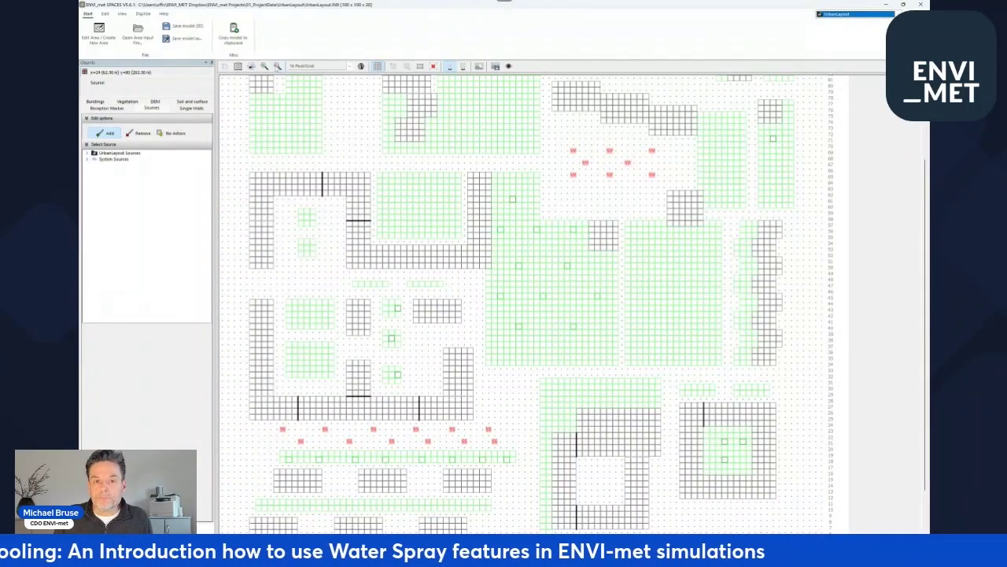
mouse_move(538, 4)
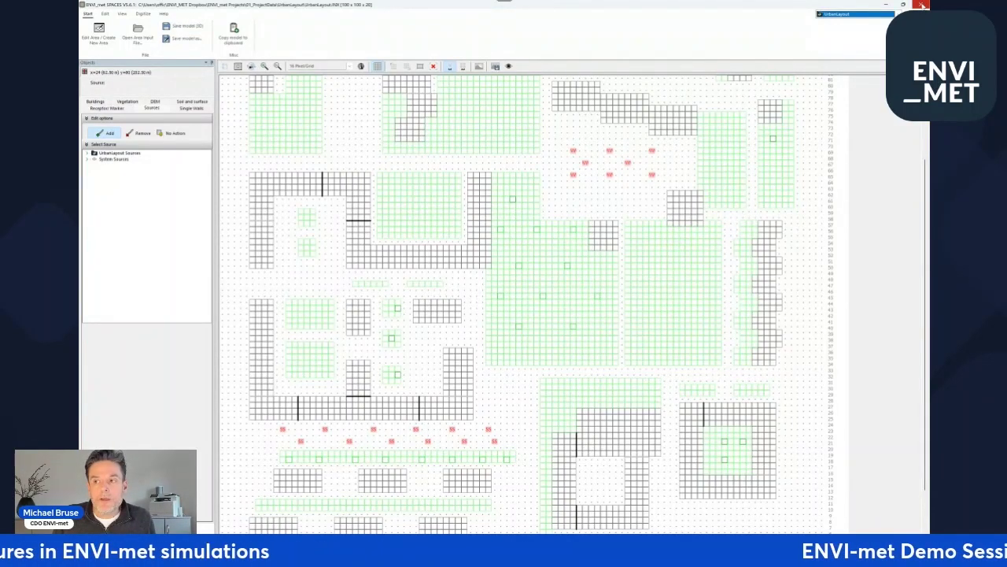
click(920, 4)
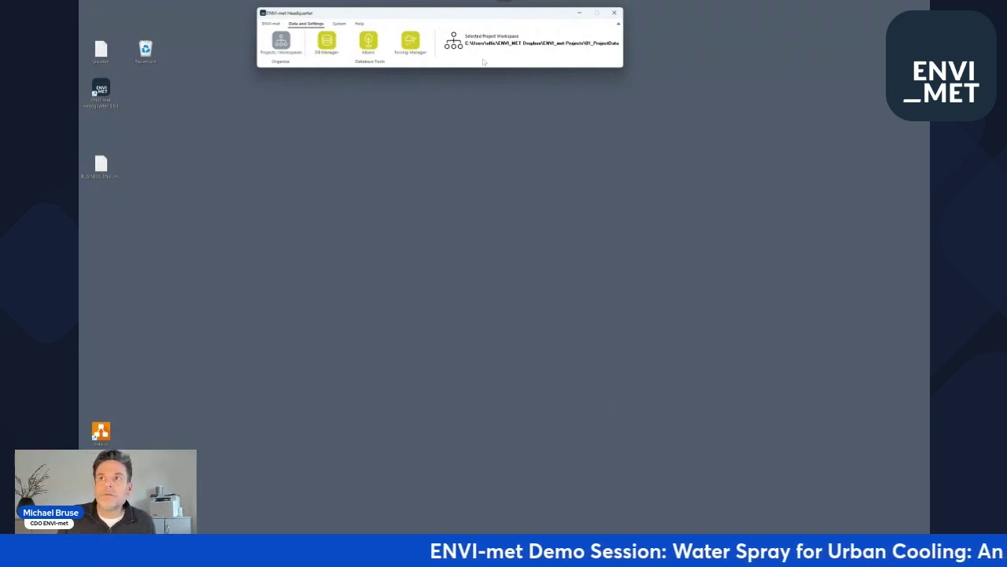
- Open ENVI-guide from Headquarters and select the UrbanLayout project for a new simulation
click(279, 24)
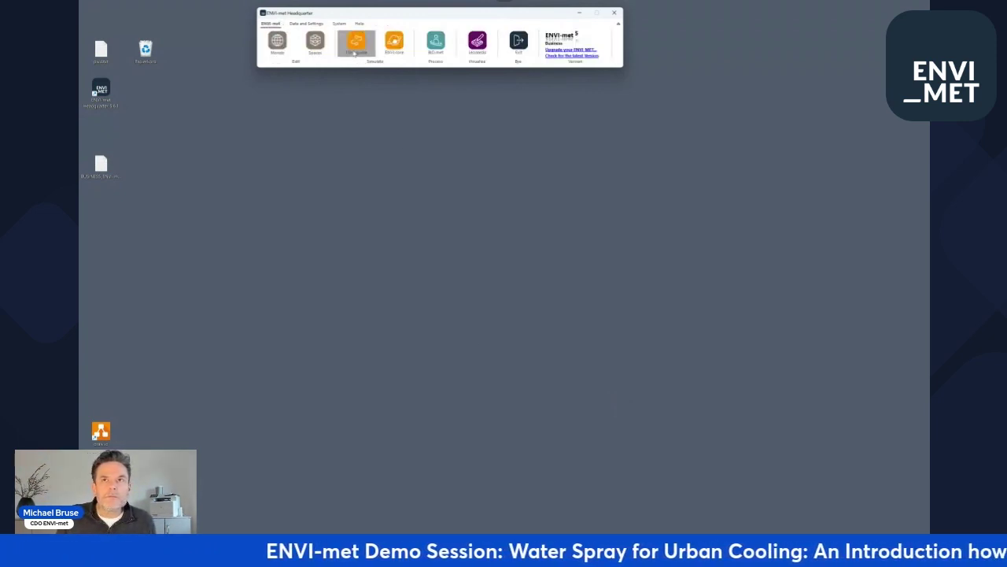
click(356, 43)
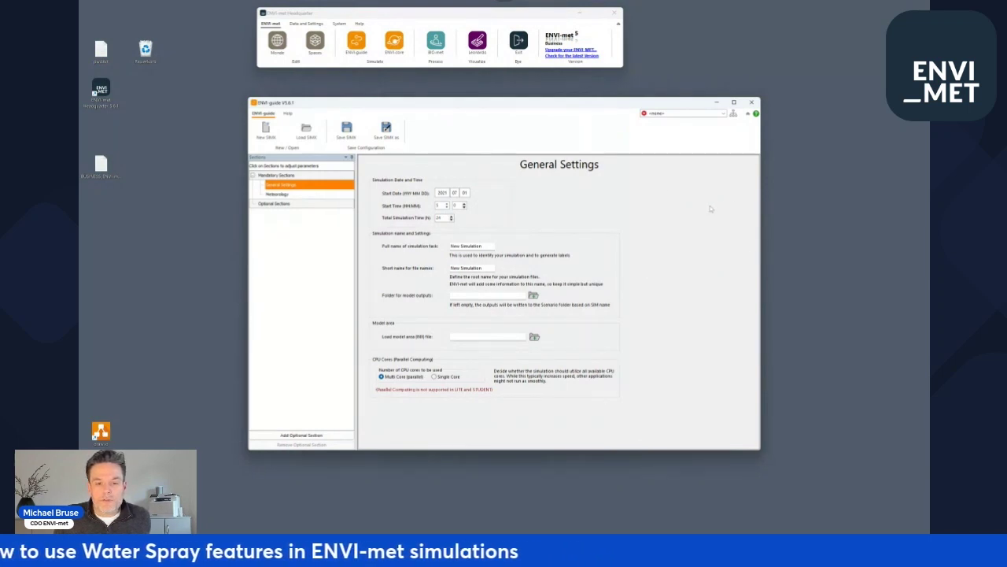
click(723, 113)
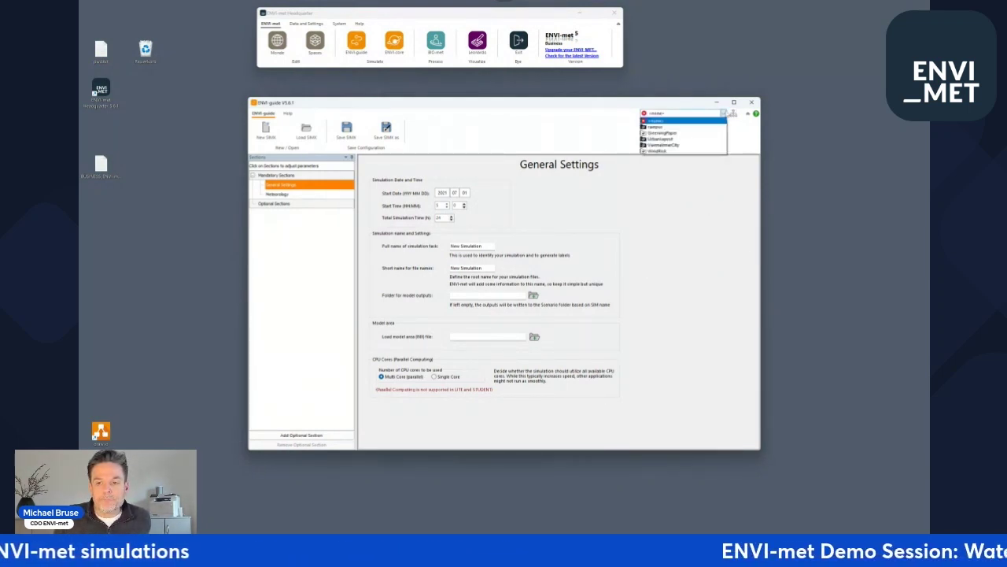
click(659, 139)
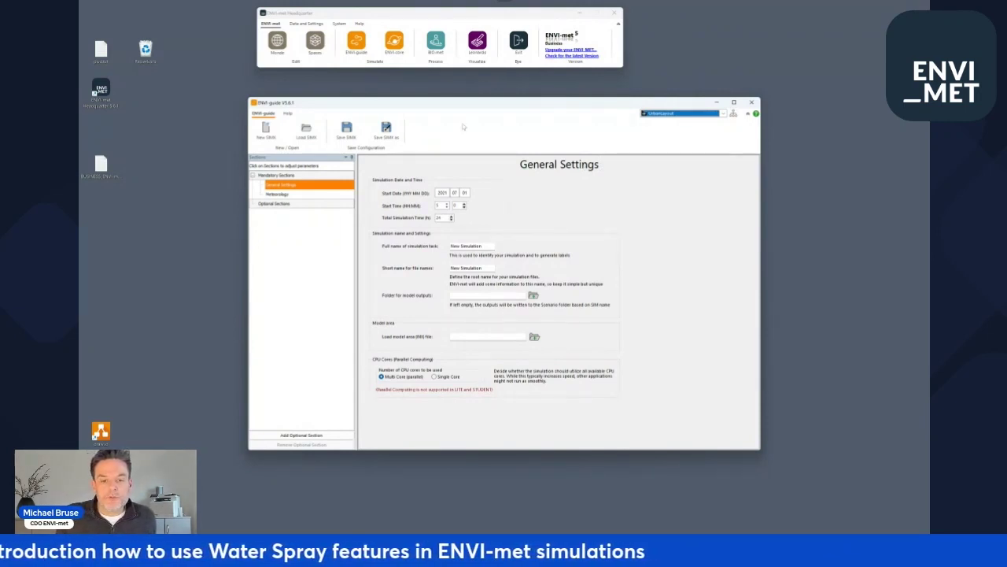
- Keep the start date and set both the full simulation name and the short file name to "Sim with water"
click(454, 194)
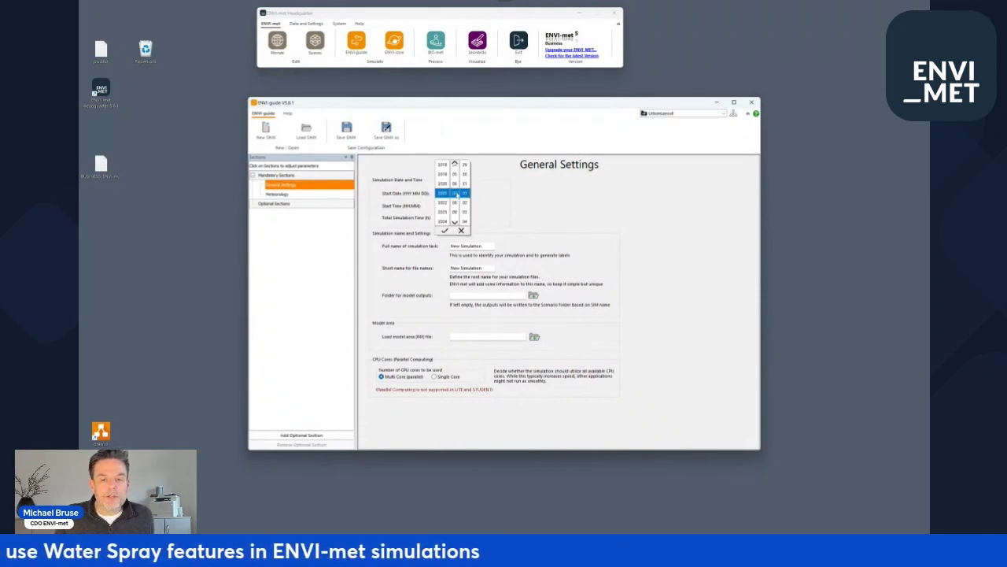
click(558, 202)
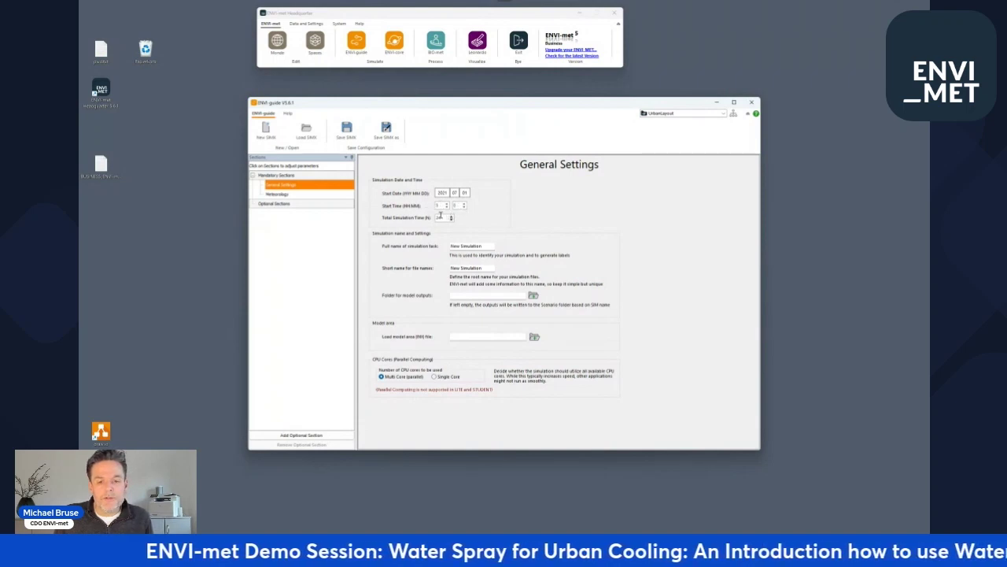
drag(488, 245, 437, 244)
text(Sim)
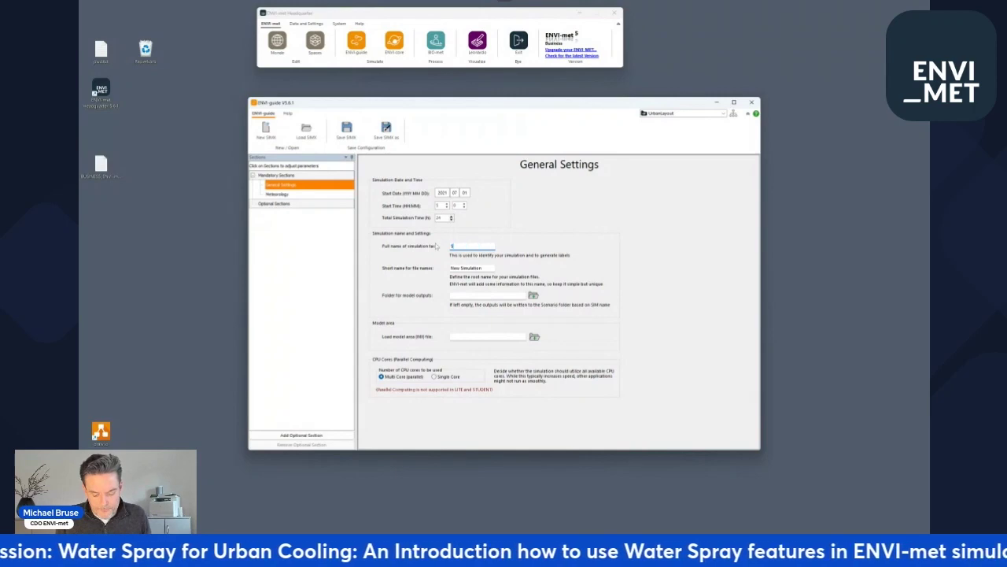
text( with)
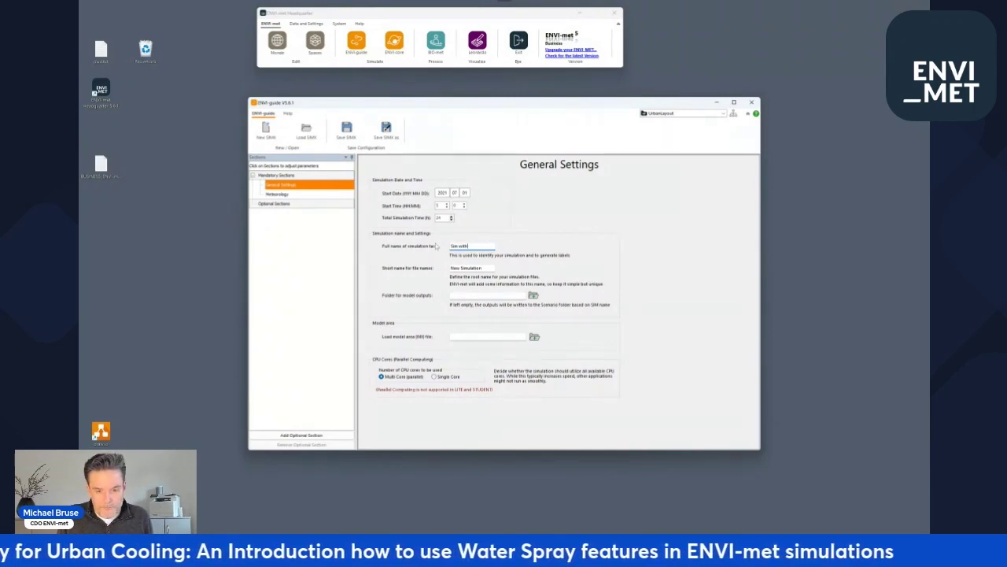
text( water)
drag(491, 268, 388, 268)
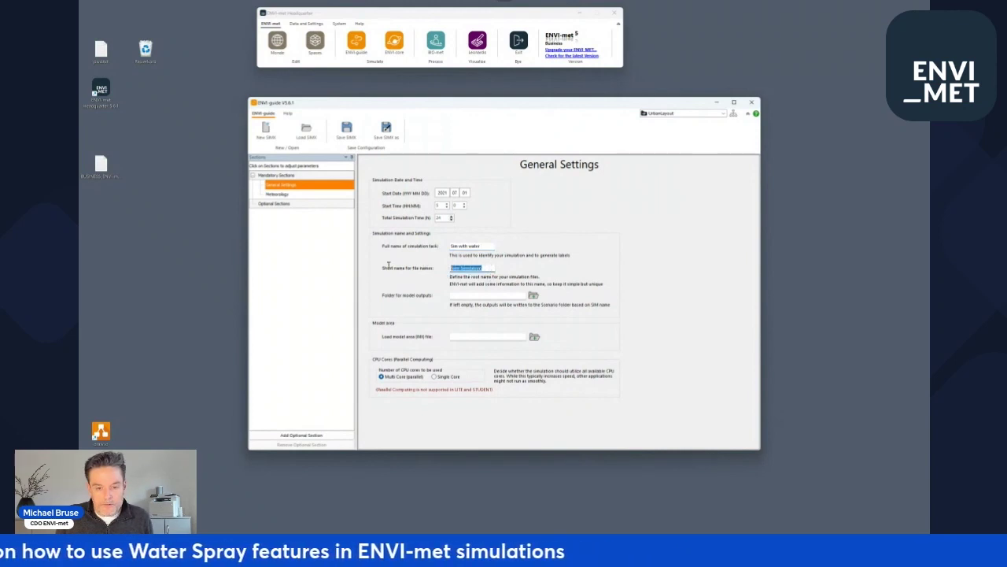
text(Sim with water)
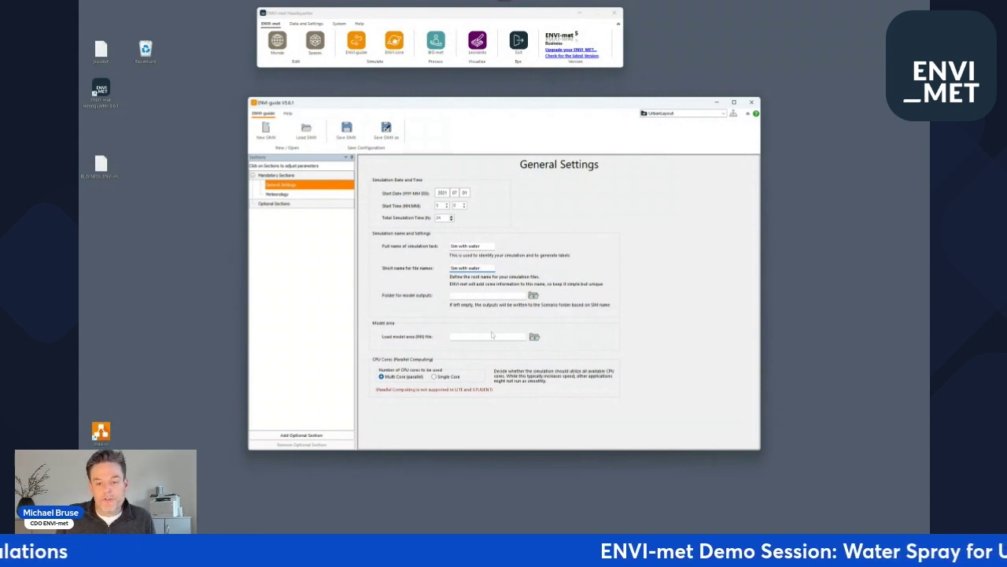
- Load UrbanLayout.INX from the UrbanLayout project folder as the model area
click(535, 337)
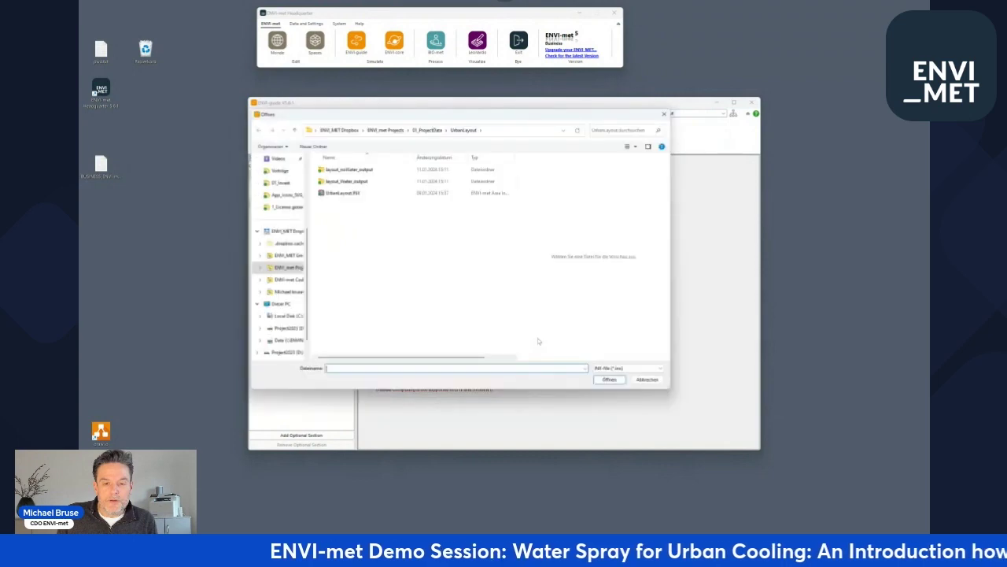
click(346, 193)
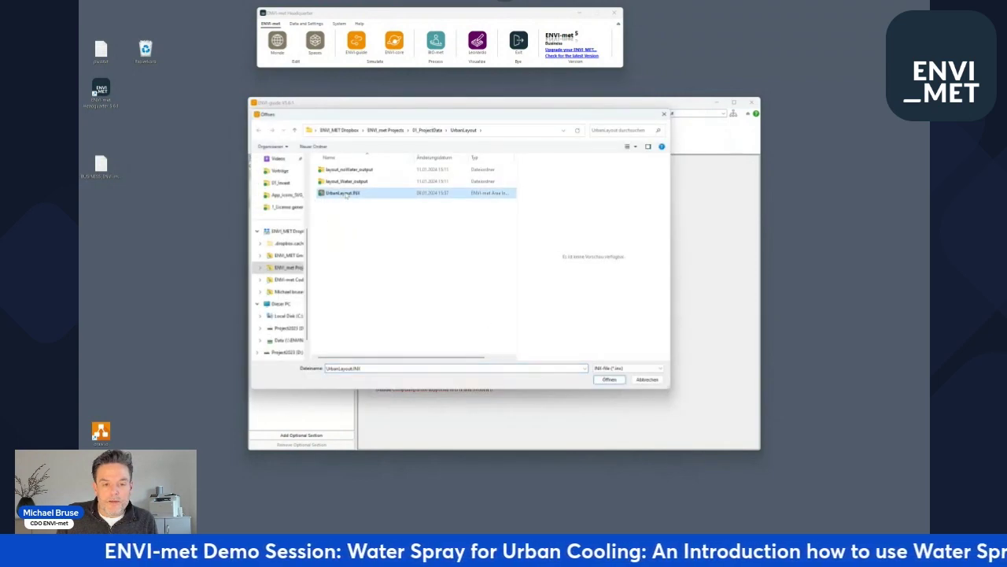
click(610, 380)
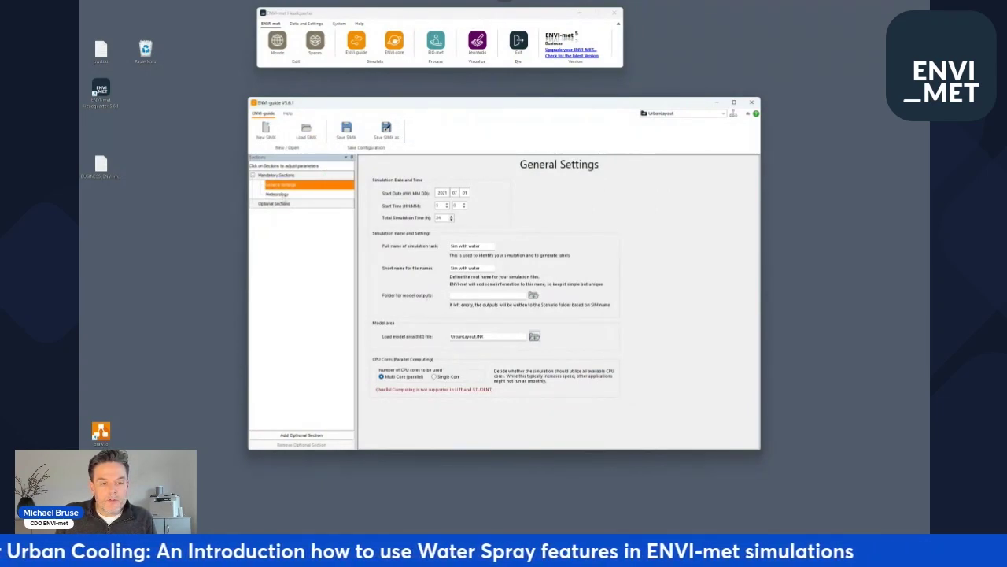
- Choose simple forcing for the meteorology and update the daily cycle with 14 to 37 °C and a maximum relative humidity of 55%
click(278, 194)
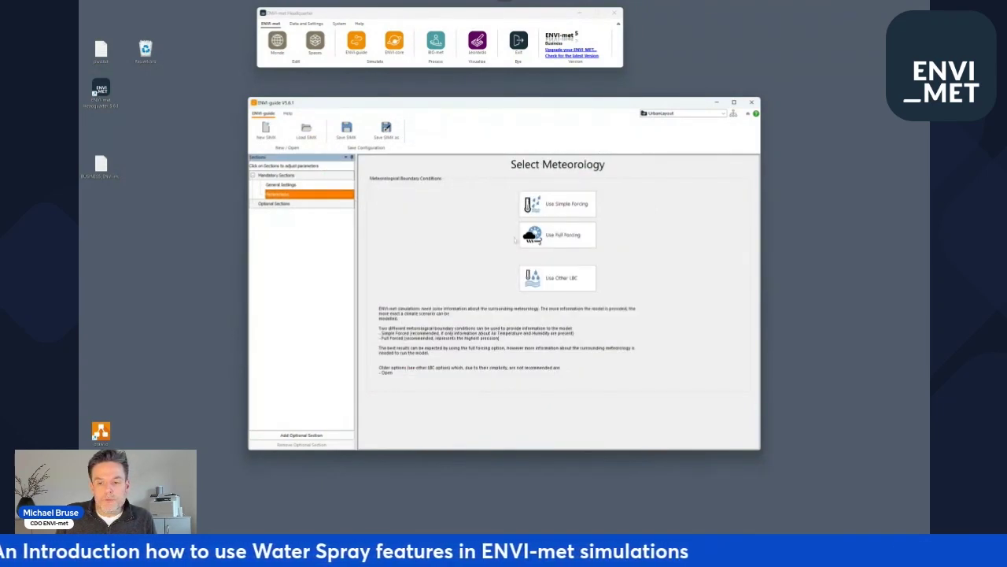
click(557, 206)
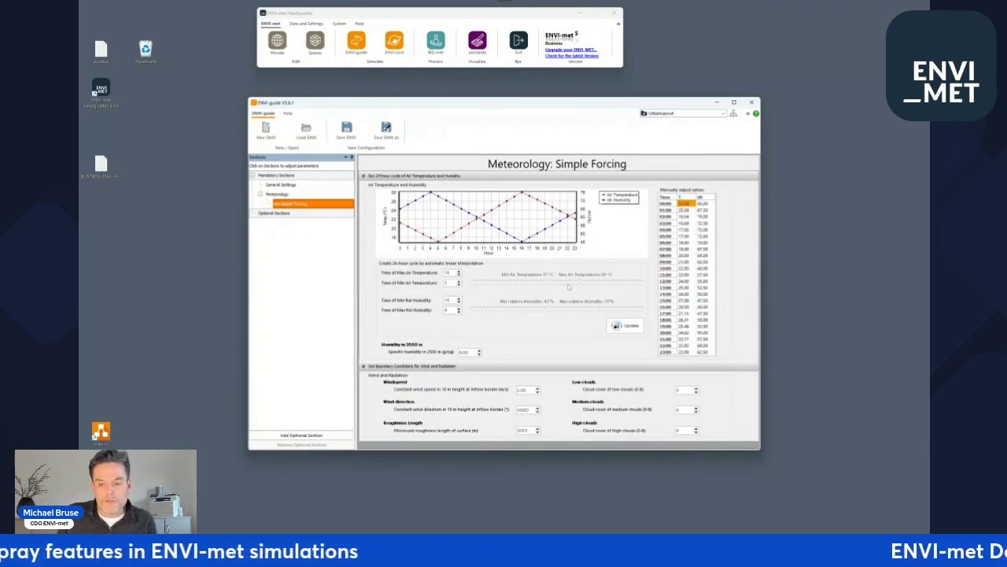
drag(581, 282, 612, 282)
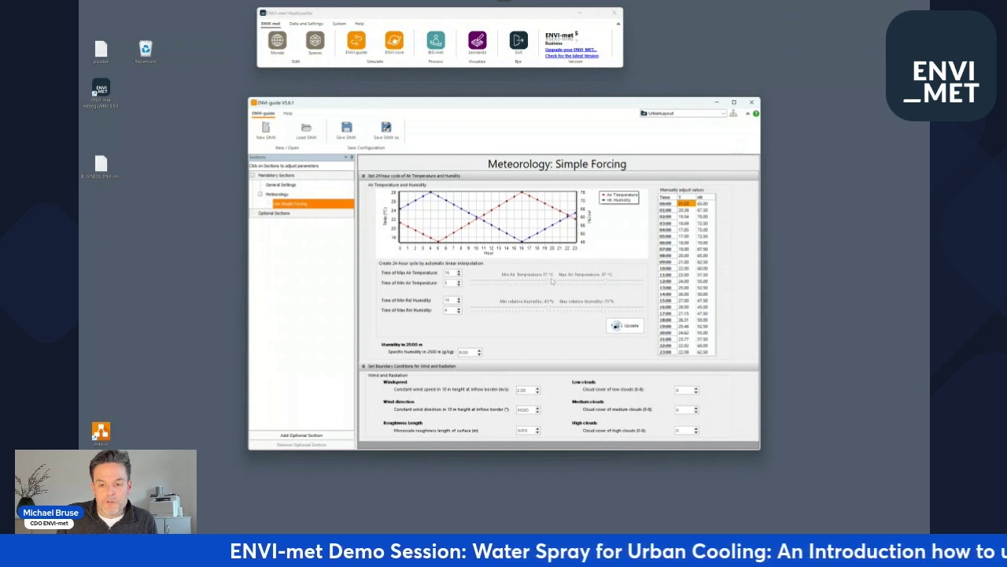
drag(543, 284, 554, 288)
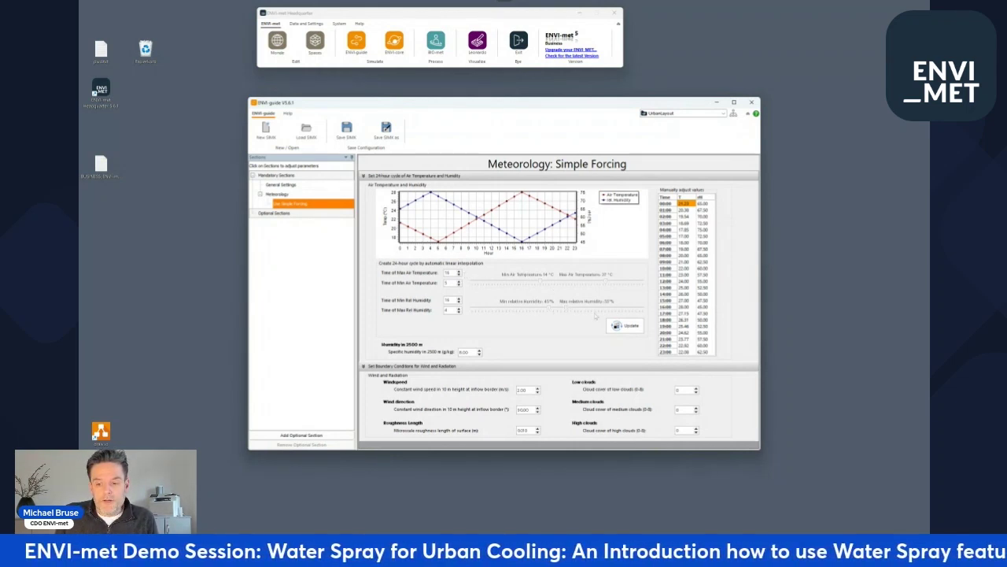
click(626, 325)
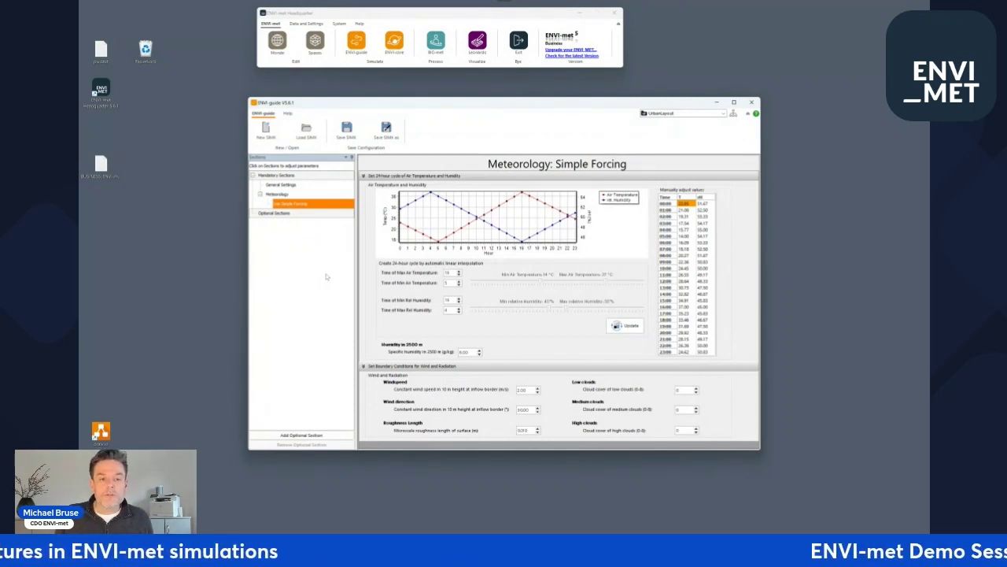
- Add the optional Pollutant section and set it to single pollutant mode with dispersion only
click(301, 435)
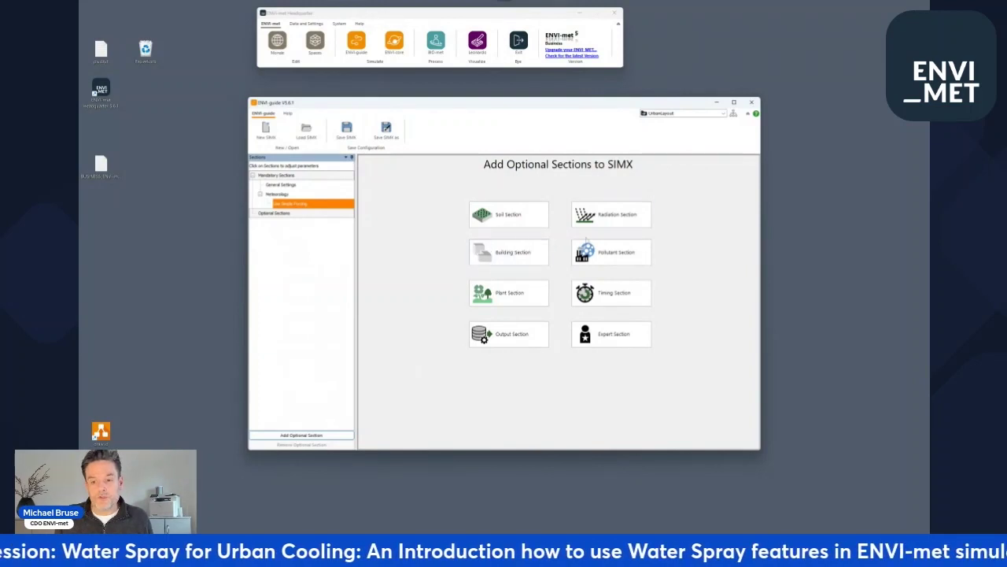
click(603, 256)
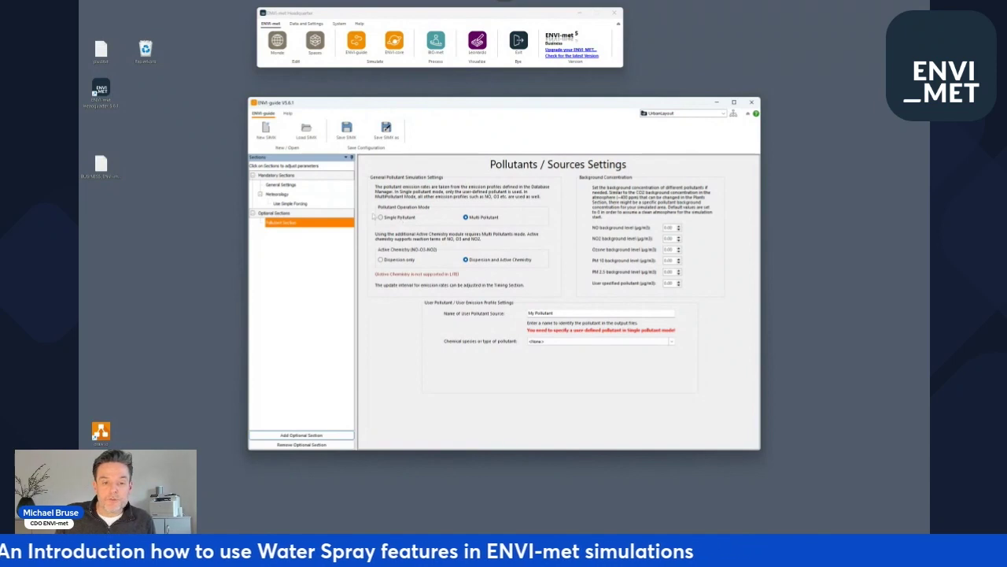
click(381, 217)
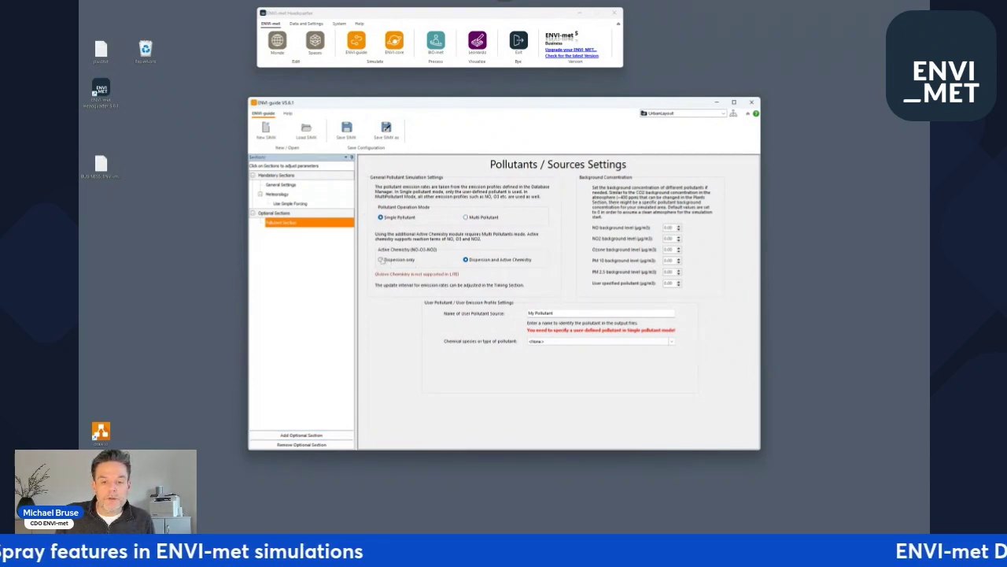
click(381, 260)
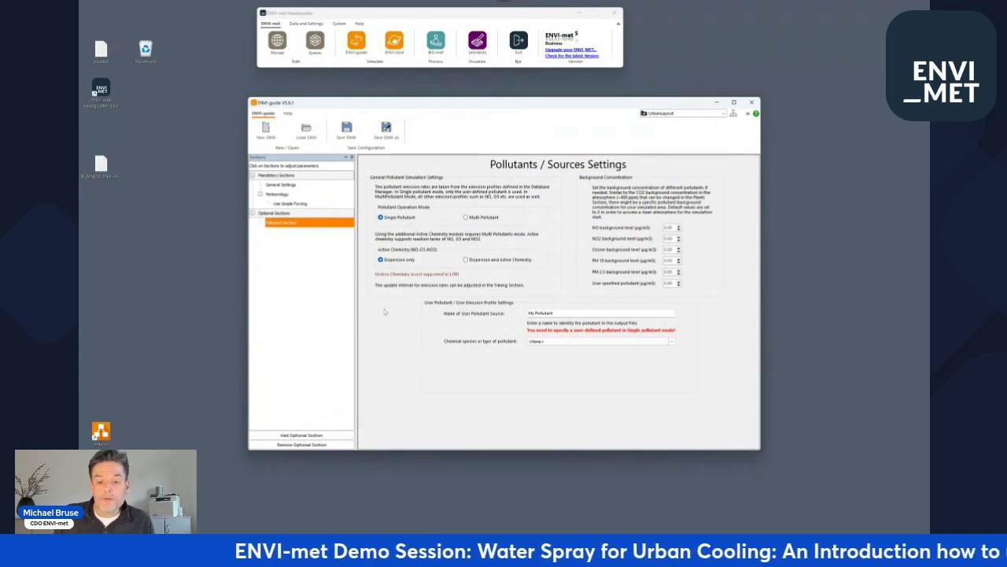
- Name the user pollutant source "Waterspray" and set its species to SPRAY (Water Spray)
double_click(577, 313)
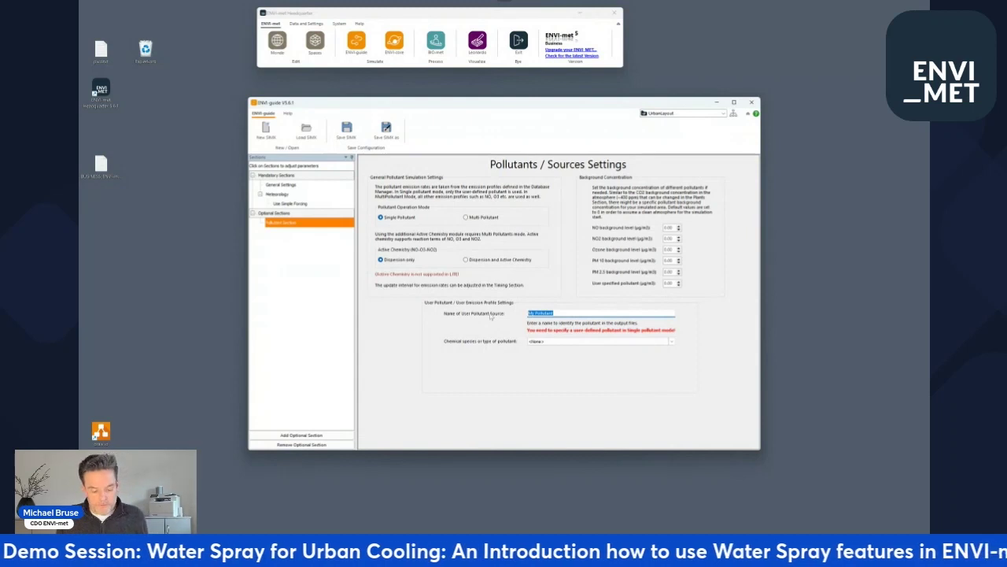
text(Waterspray)
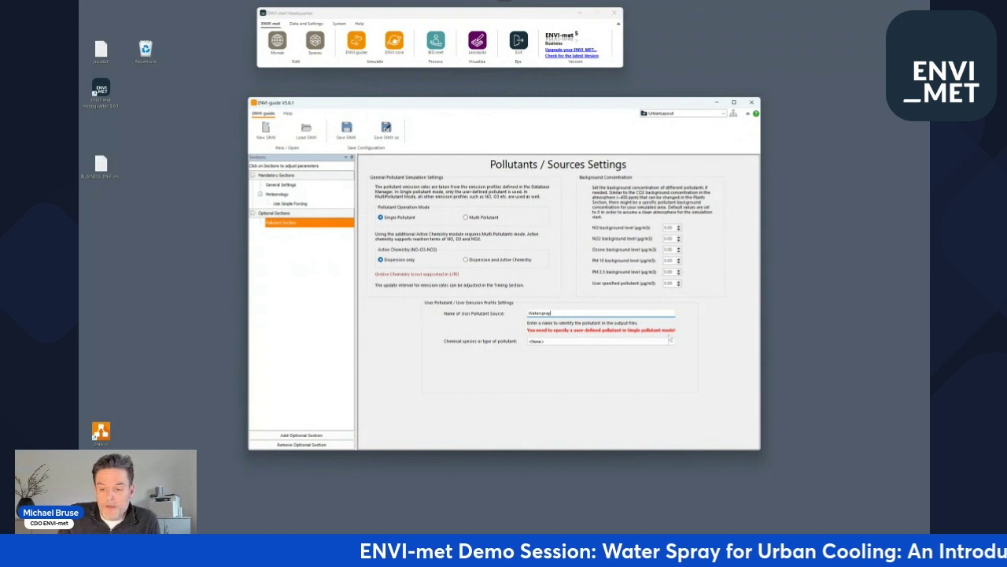
click(671, 341)
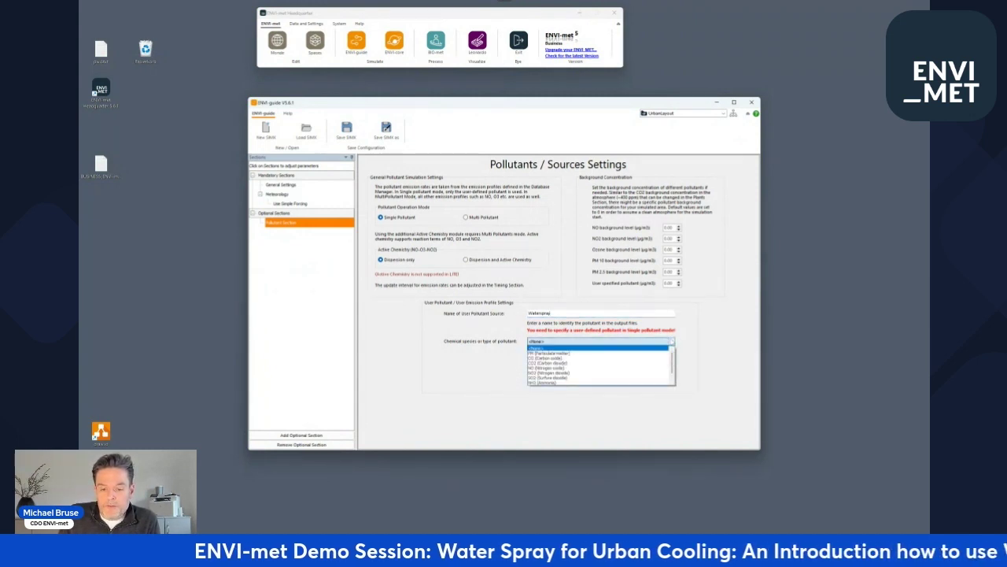
scroll(598, 377, down, 1)
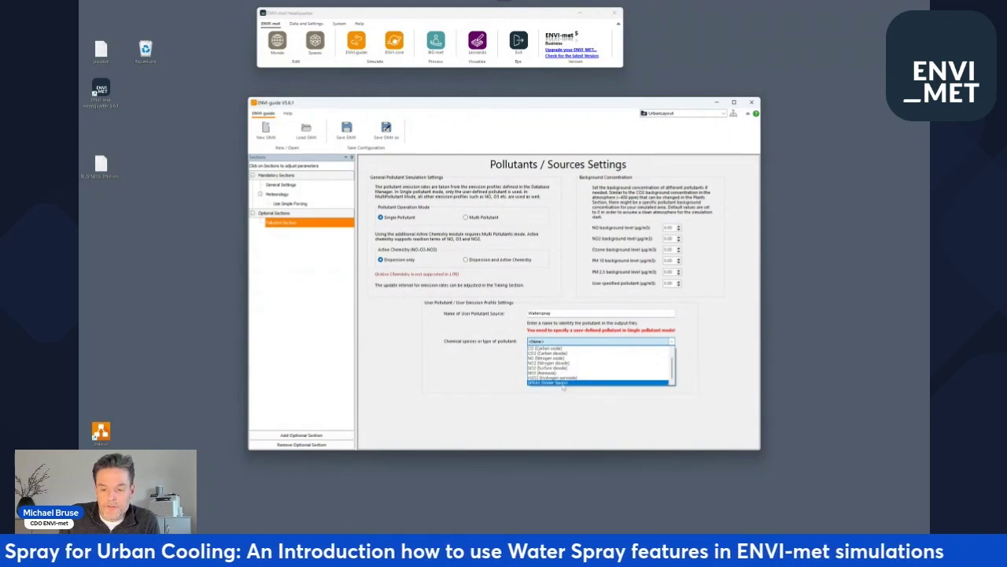
click(563, 383)
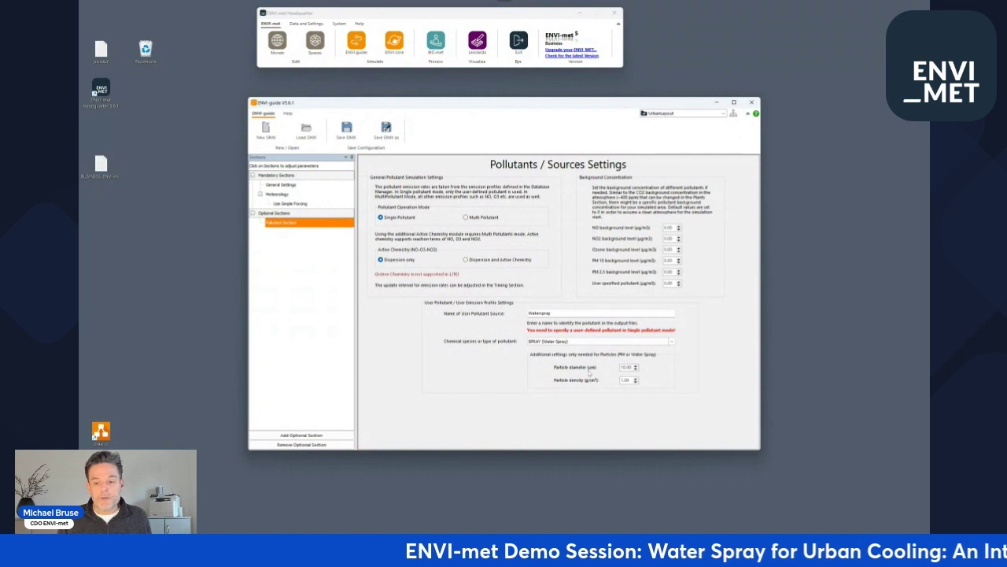
- Set the water spray's particle diameter to 8 µm and keep the particle density
double_click(627, 368)
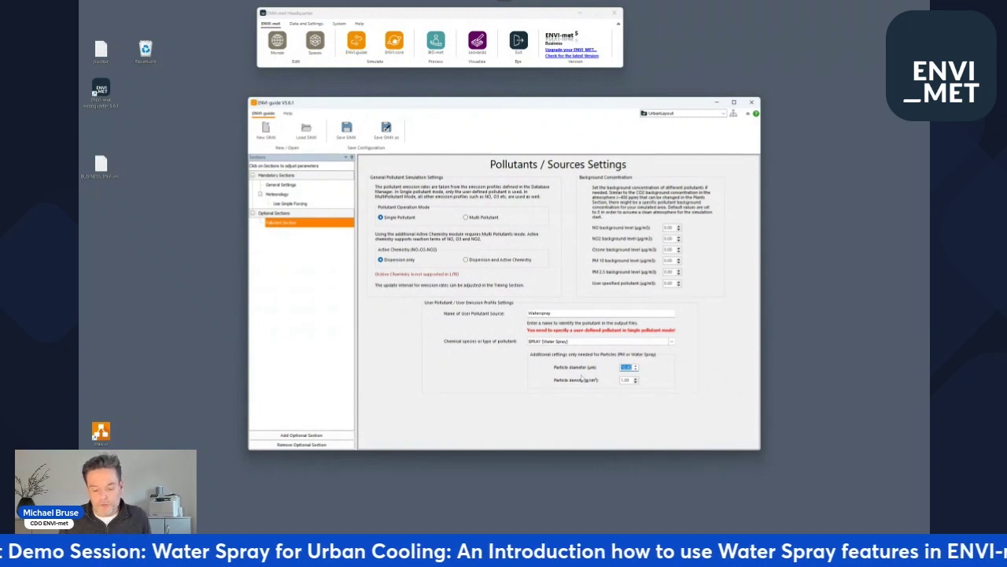
text(8)
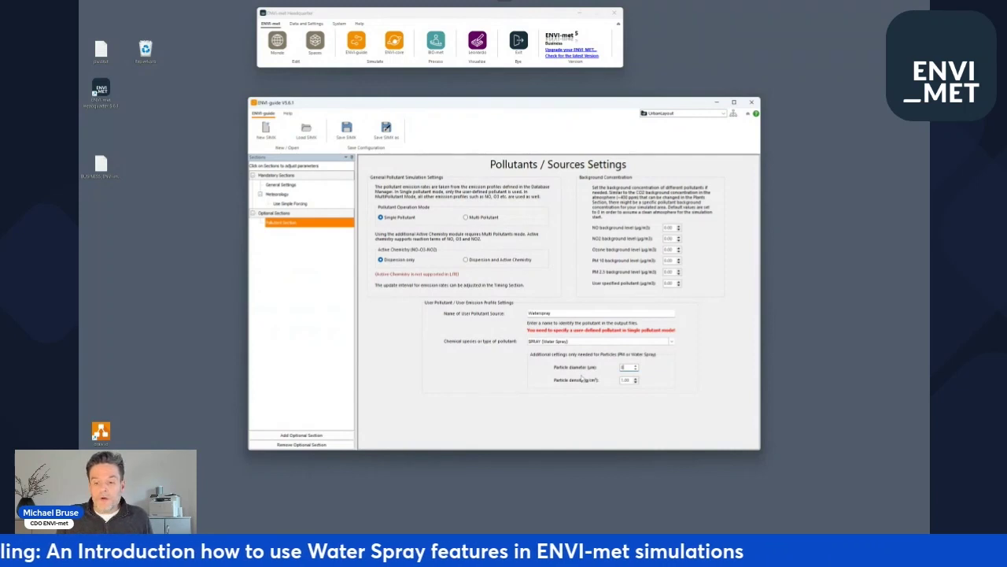
double_click(624, 380)
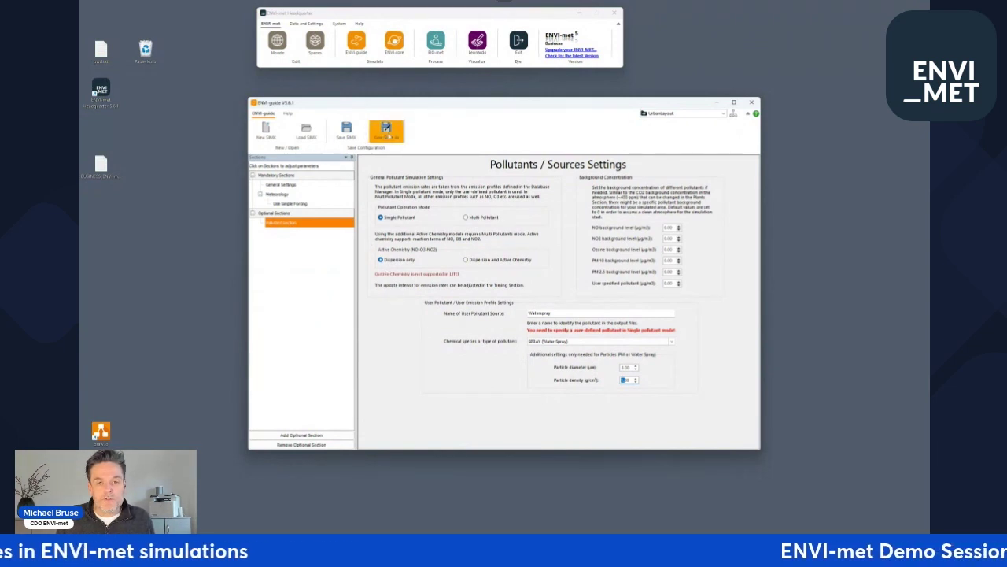
- Save the simulation configuration as test1 in the UrbanLayout project folder and close ENVI-guide
click(356, 134)
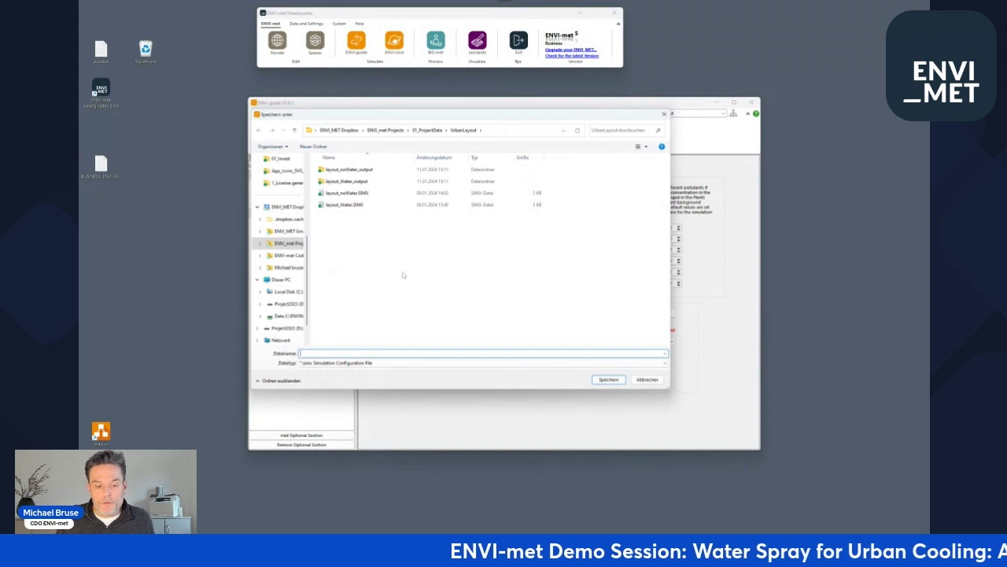
text(test1)
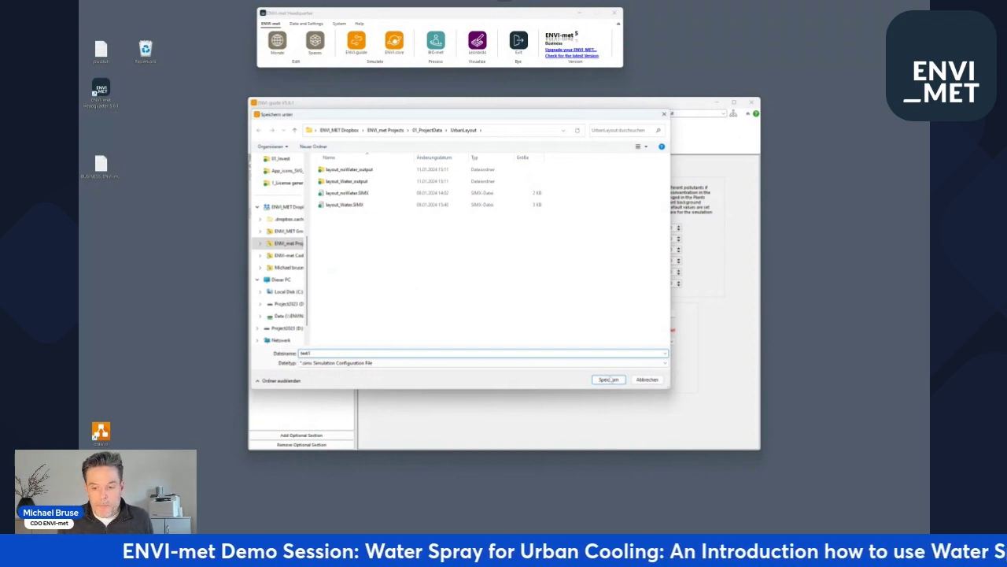
click(610, 379)
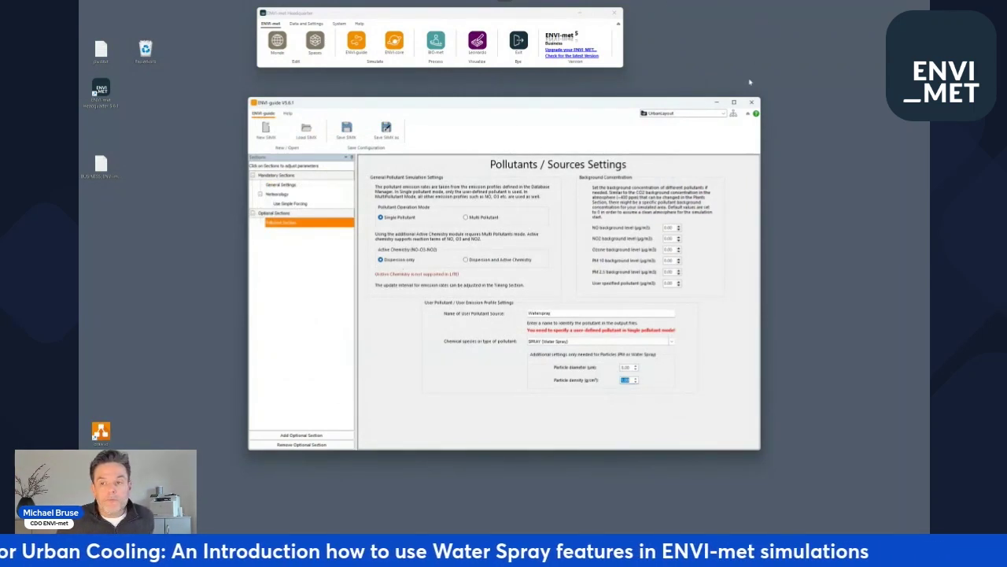
click(754, 103)
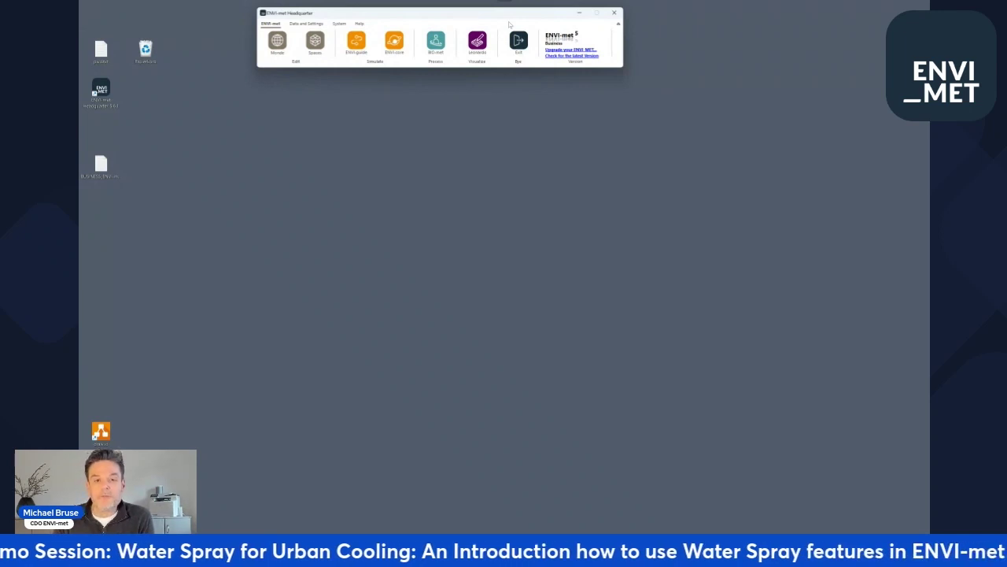
- In Leonardo, extract a 2D potential air temperature map from file set A (Layout_Water, 14:00) at view plane k=4
click(580, 13)
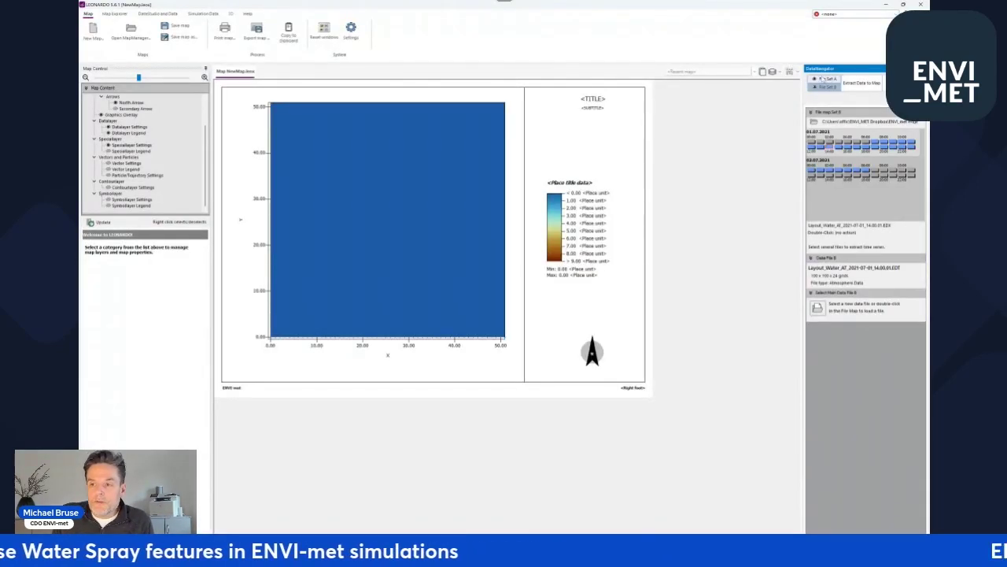
click(823, 79)
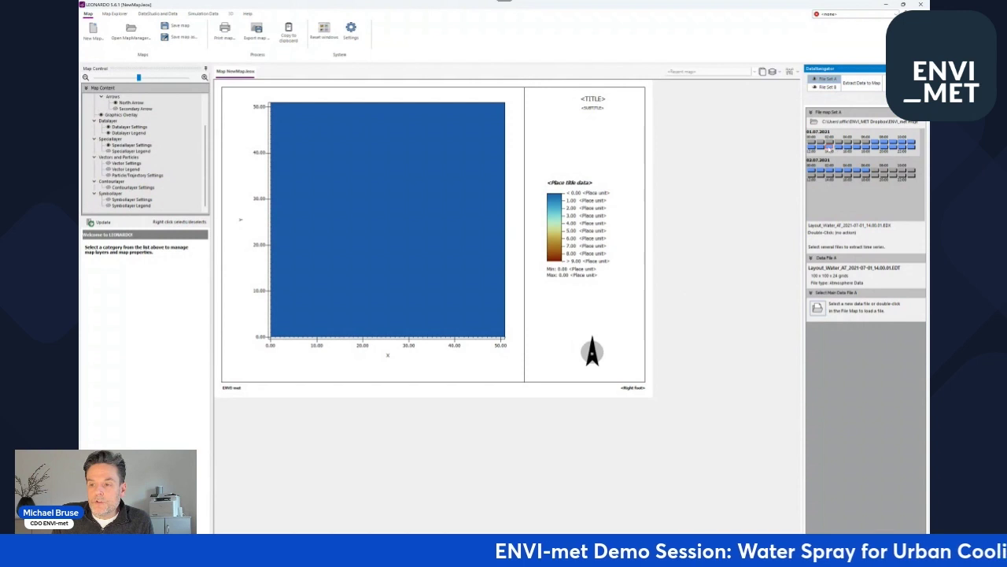
click(862, 83)
click(879, 149)
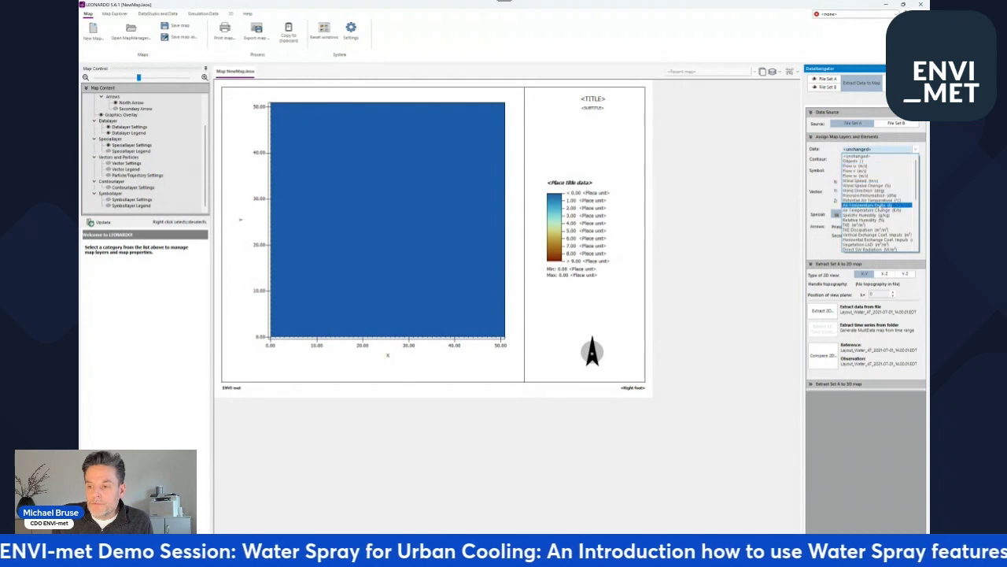
click(874, 199)
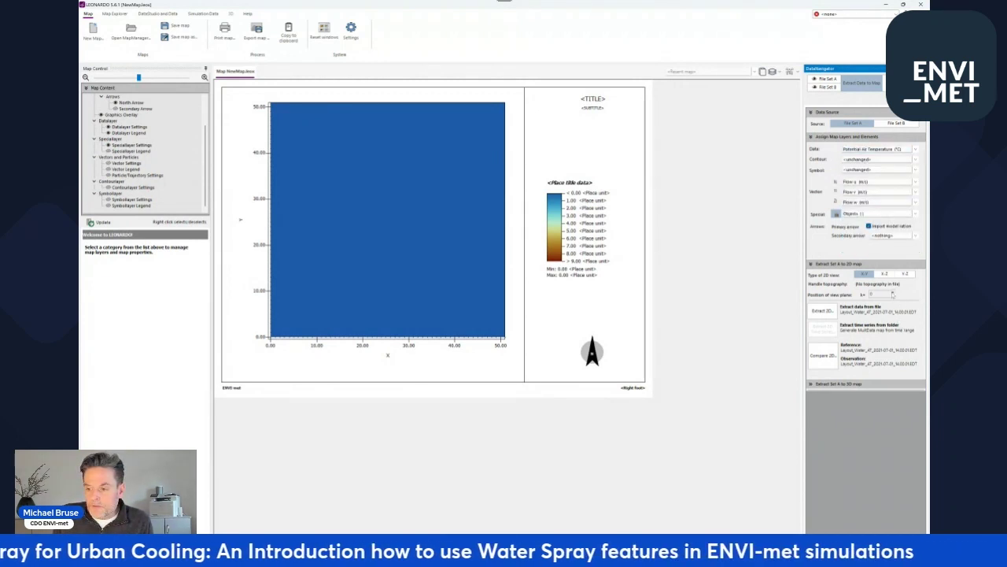
click(892, 292)
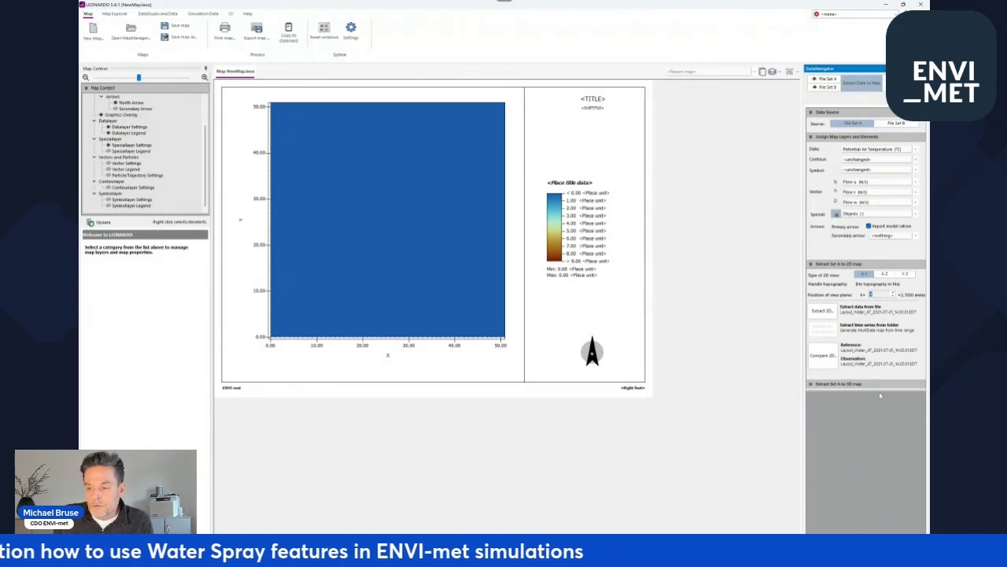
click(824, 312)
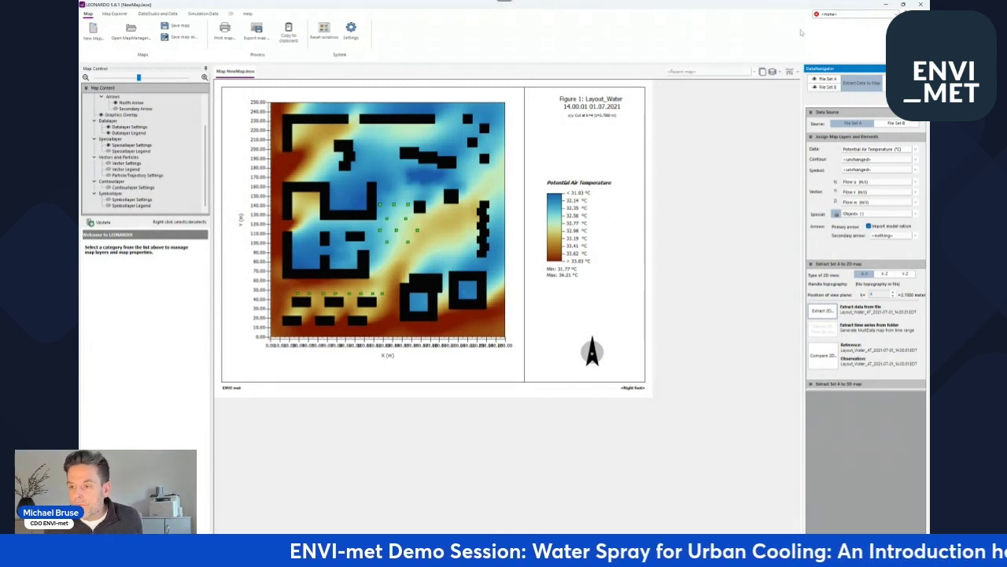
click(828, 80)
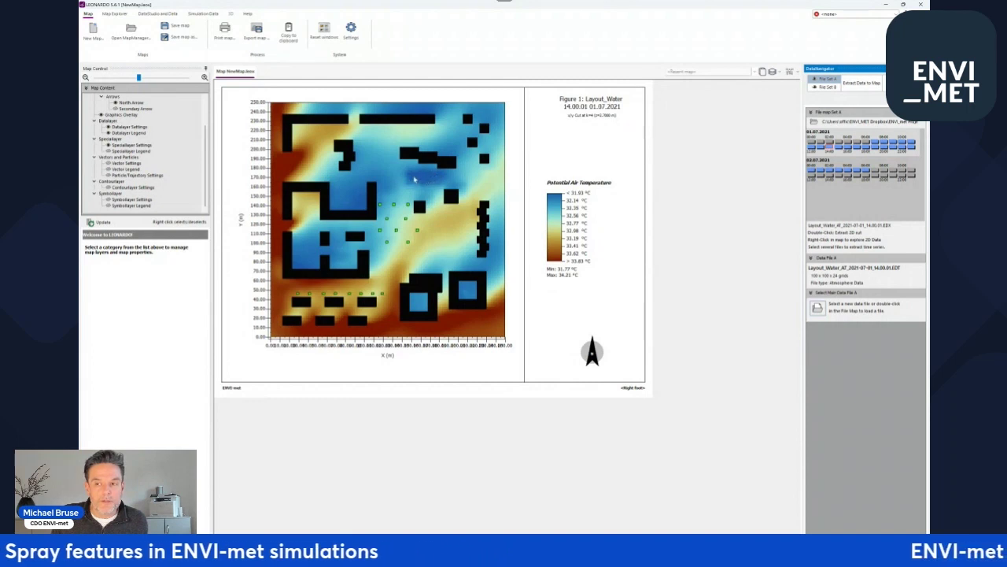
click(833, 87)
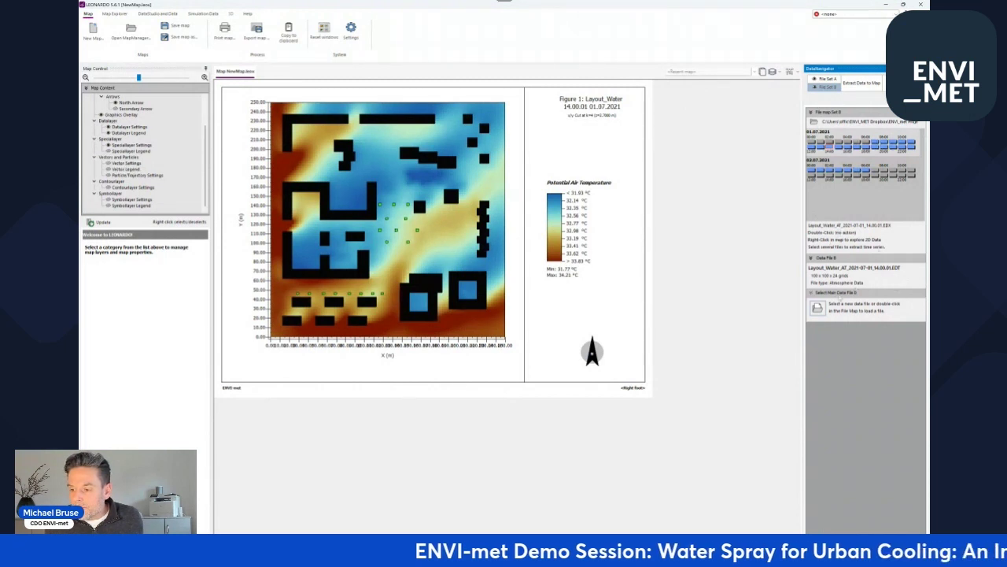
click(828, 79)
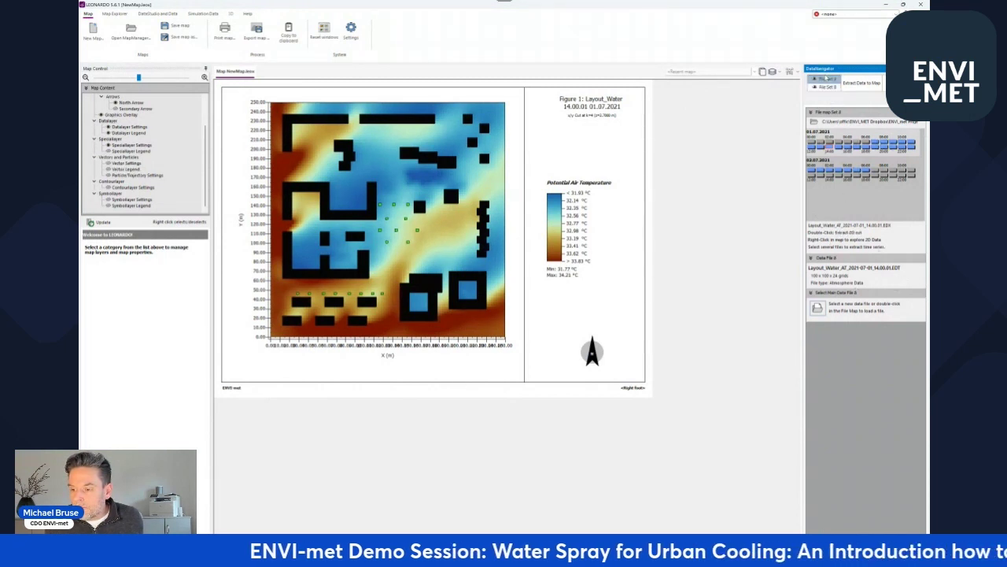
click(828, 87)
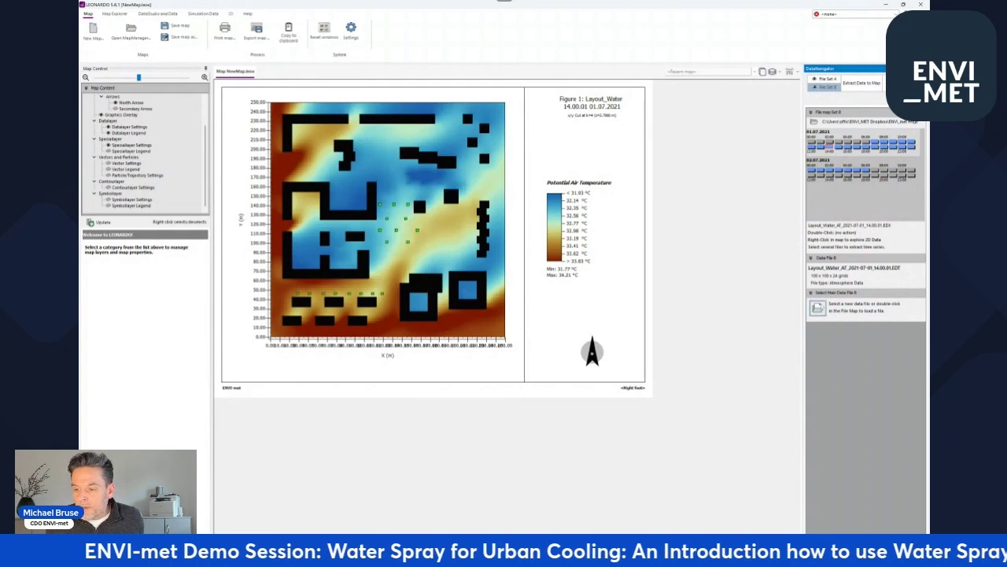
click(818, 308)
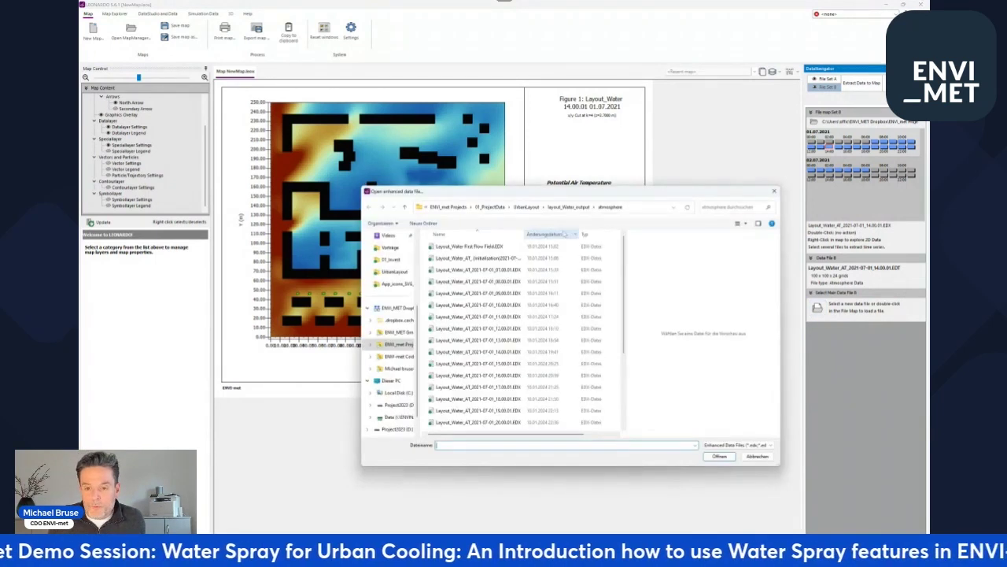
click(527, 207)
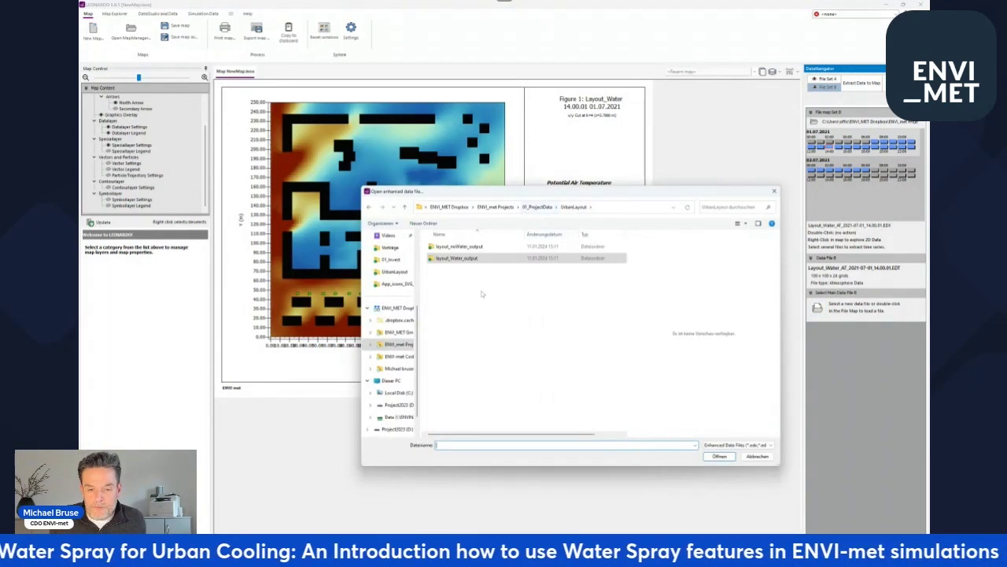
double_click(472, 247)
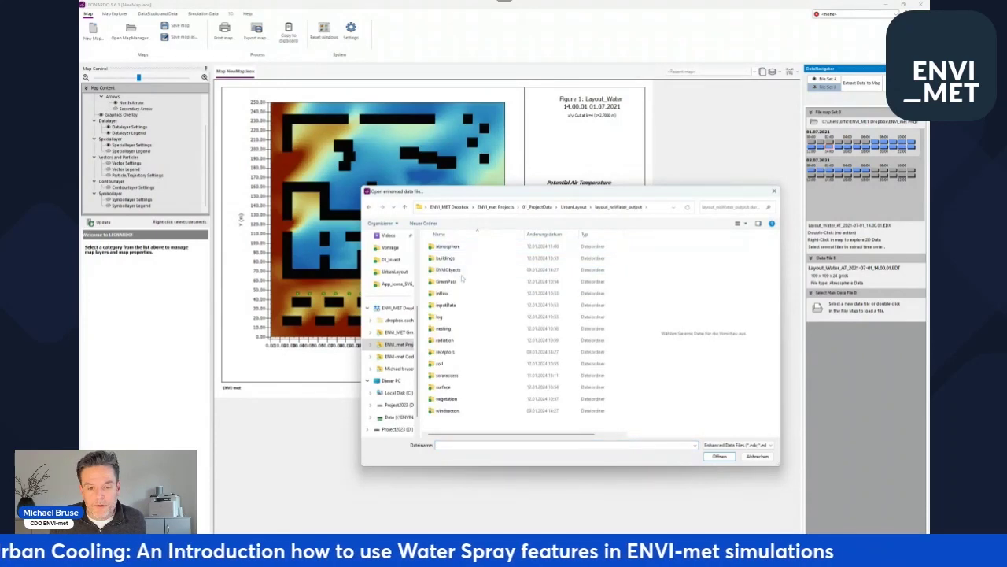
double_click(448, 247)
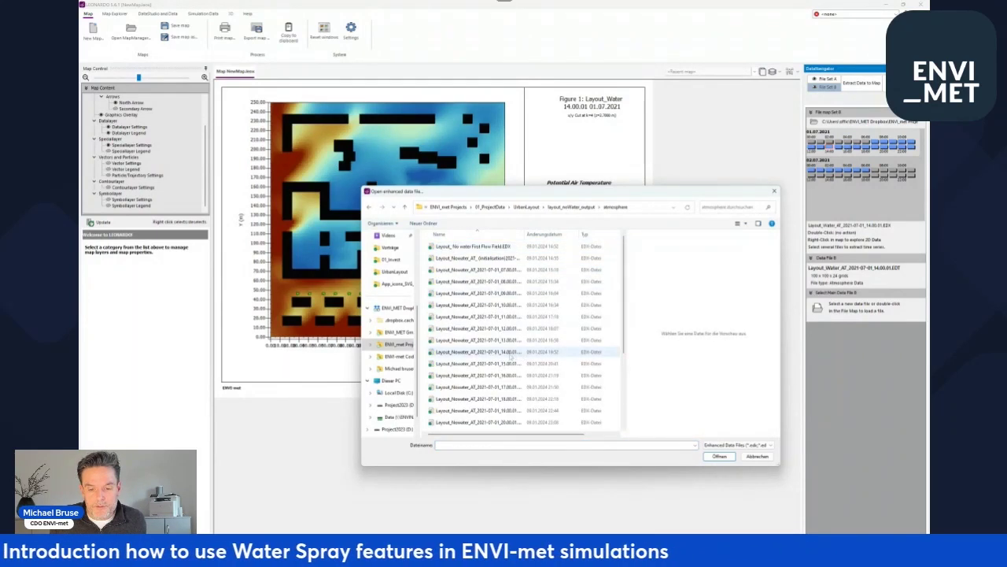
double_click(496, 352)
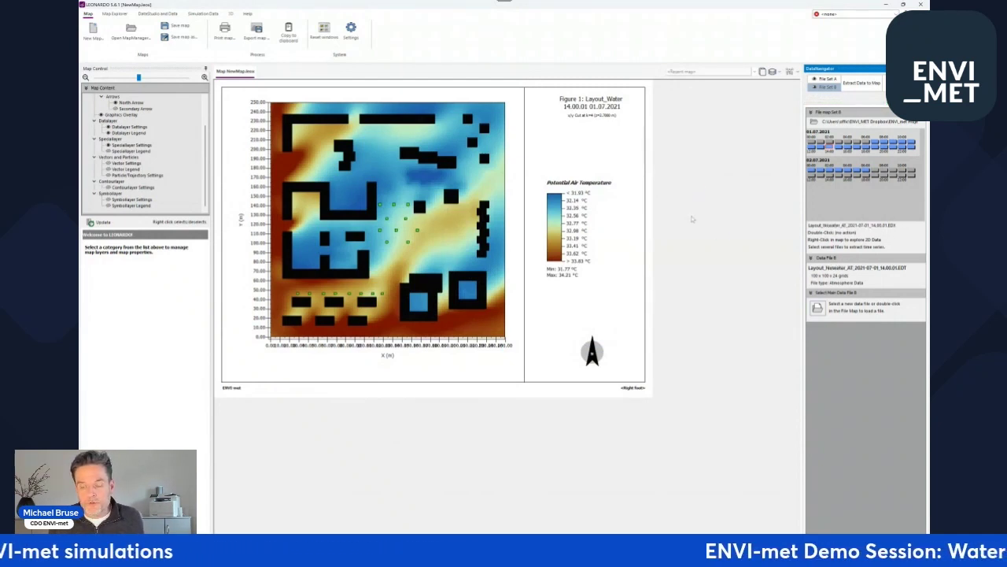
- Extract the 2D potential air temperature map from file set B at view plane k=4
click(855, 85)
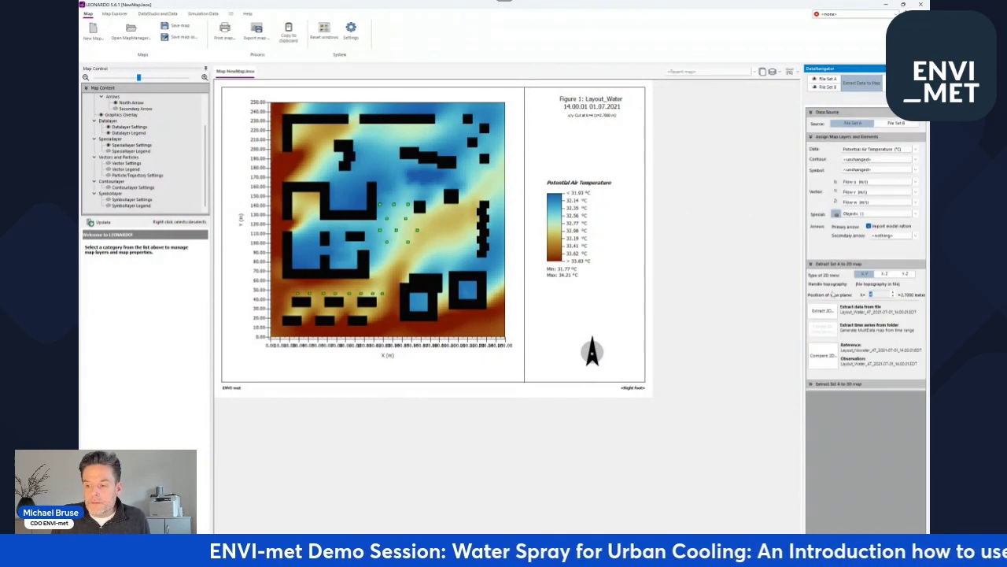
click(899, 123)
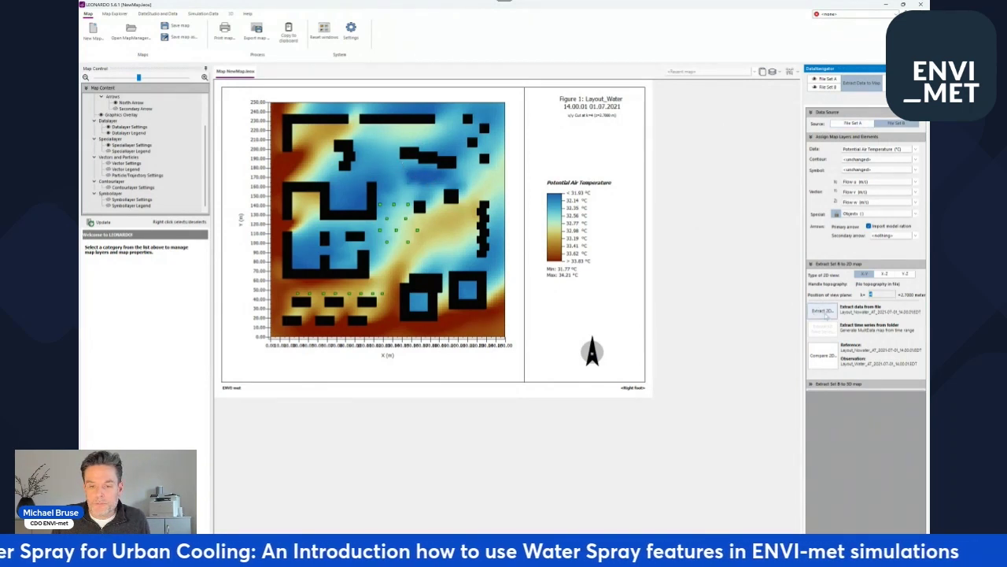
click(824, 313)
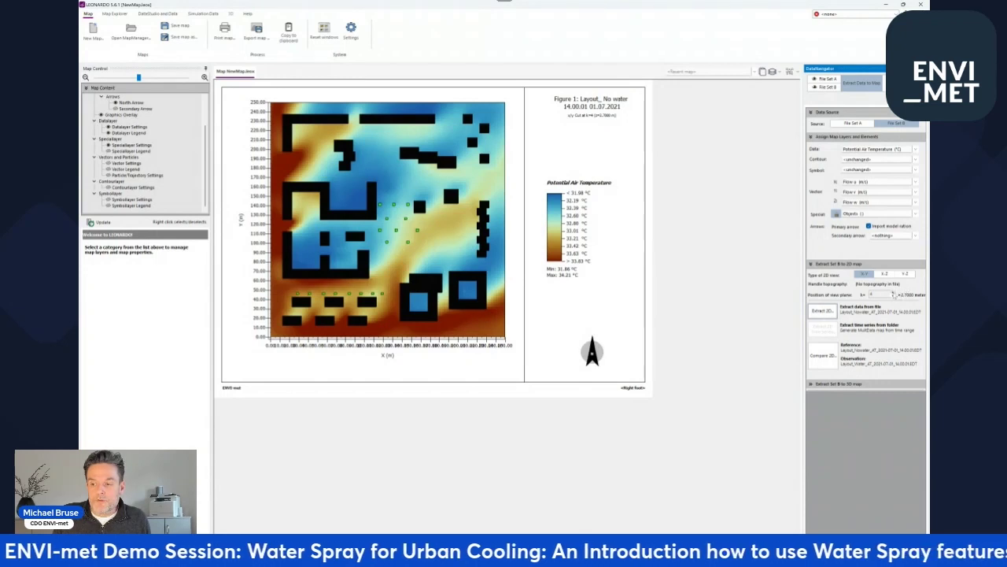
- Raise the view plane to k=7, extract the Layout_Water temperature map, and compare it with the no-water case
click(893, 292)
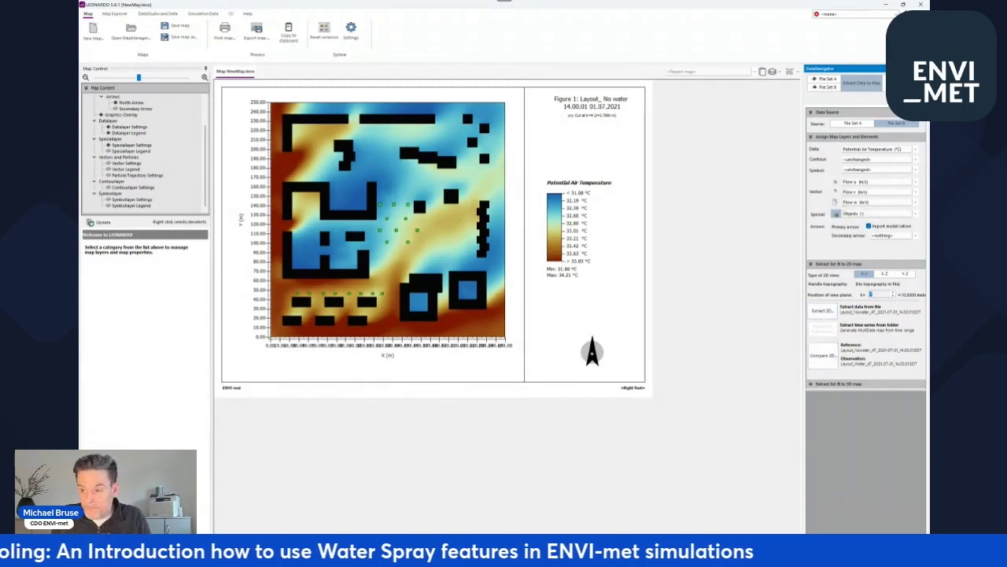
click(822, 310)
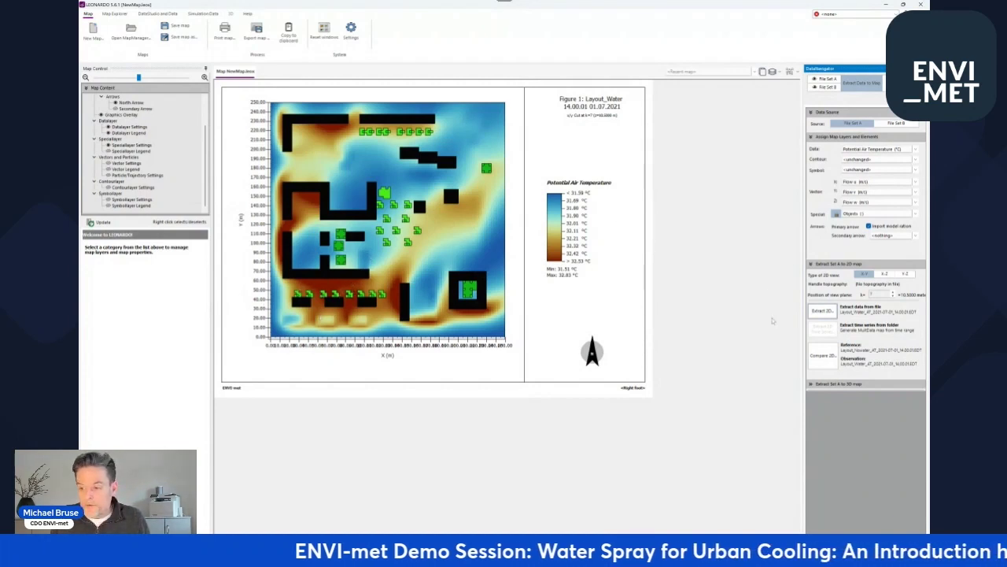
click(823, 355)
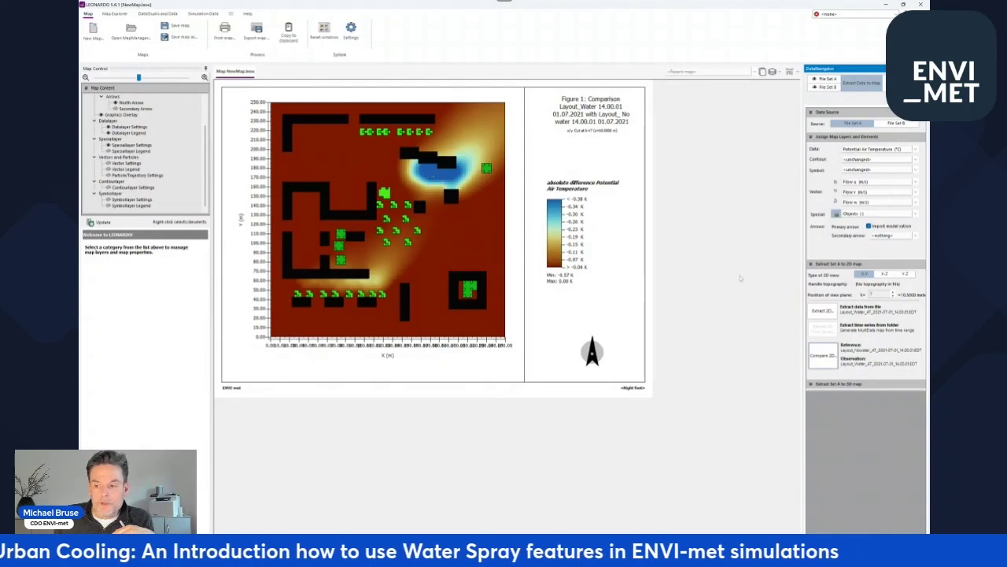
- Lower the view plane to k=4 and create the 2D temperature comparison of the water and no-water cases there
click(894, 297)
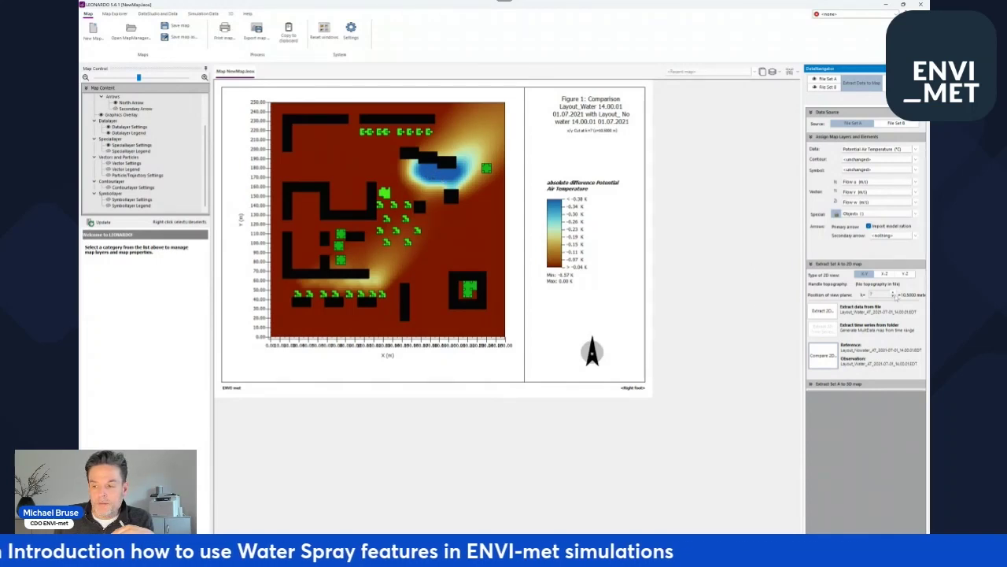
click(894, 297)
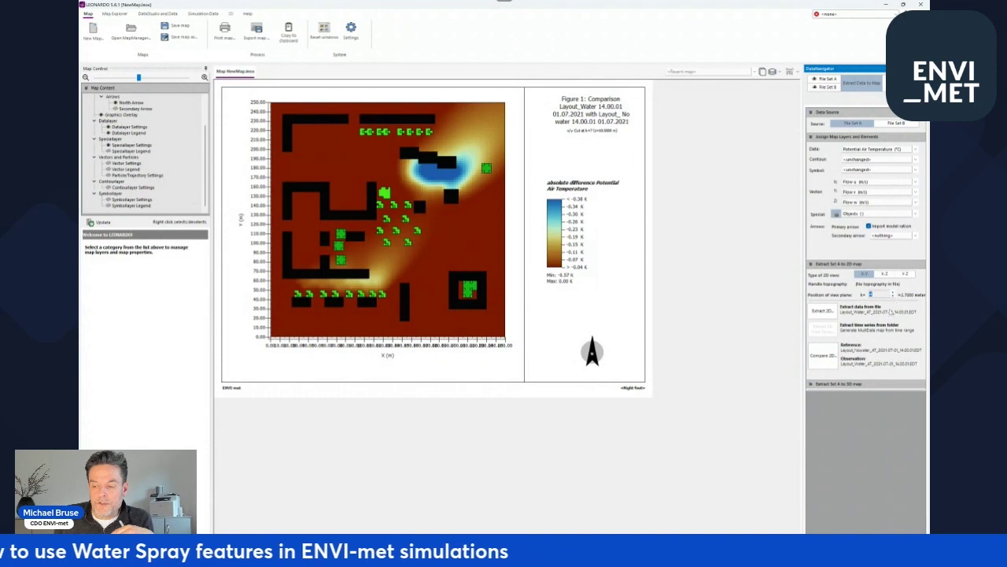
click(823, 356)
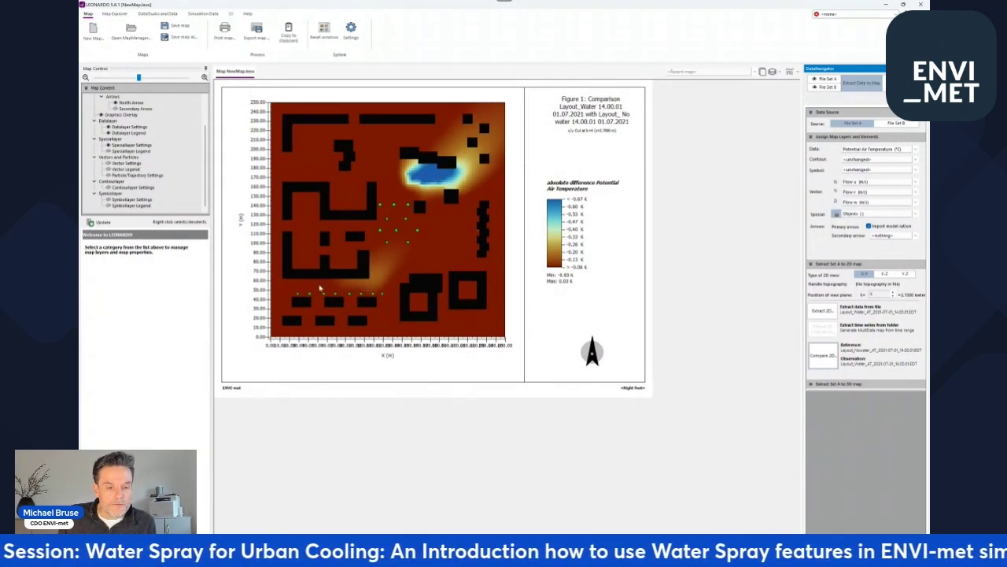
- Return the view plane to k=7 and regenerate the potential air temperature comparison map
click(893, 291)
click(893, 291)
click(893, 291)
click(892, 291)
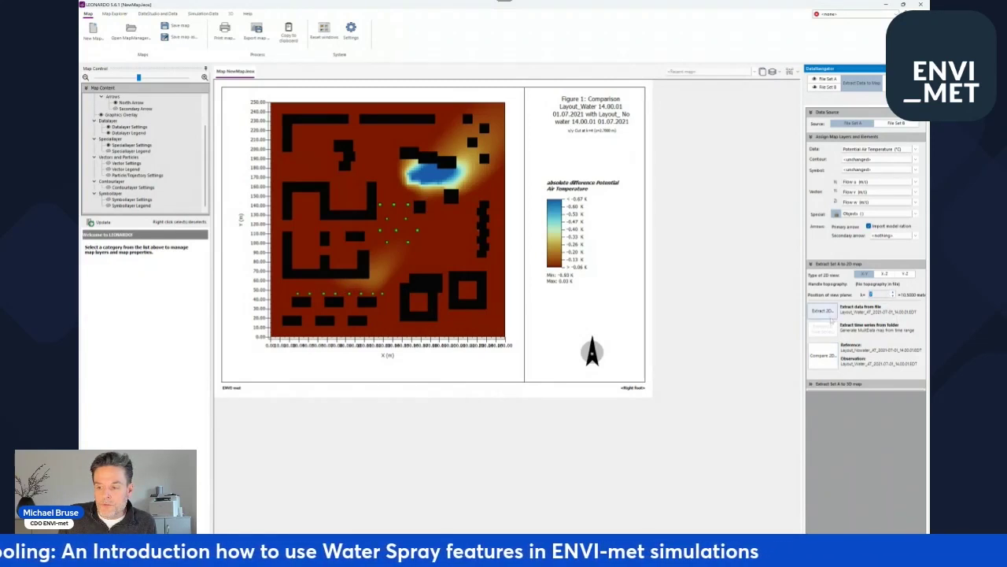
click(831, 313)
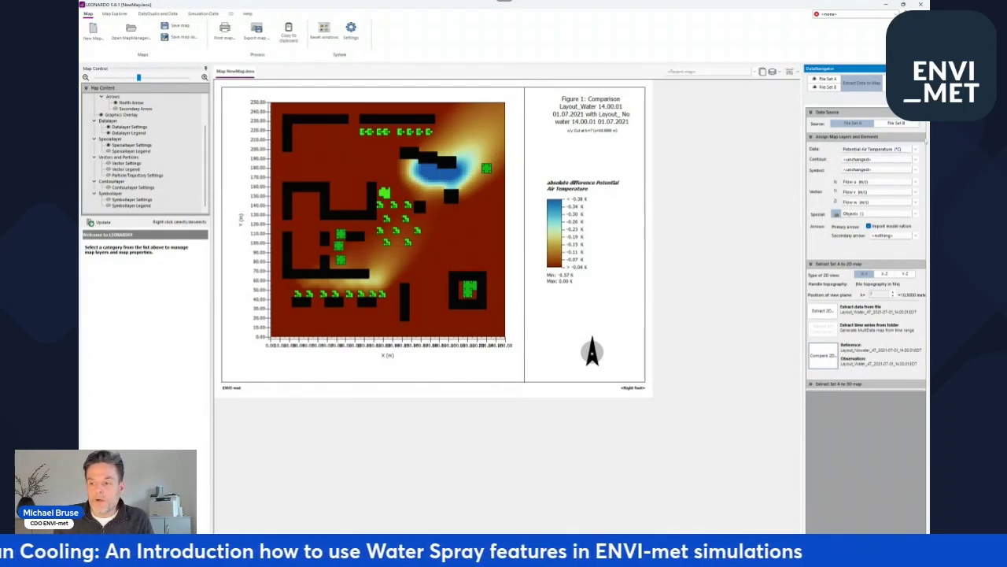
- Choose Spray concentration as the data layer and extract its 2D map for Layout_Water at view plane k=7
click(916, 150)
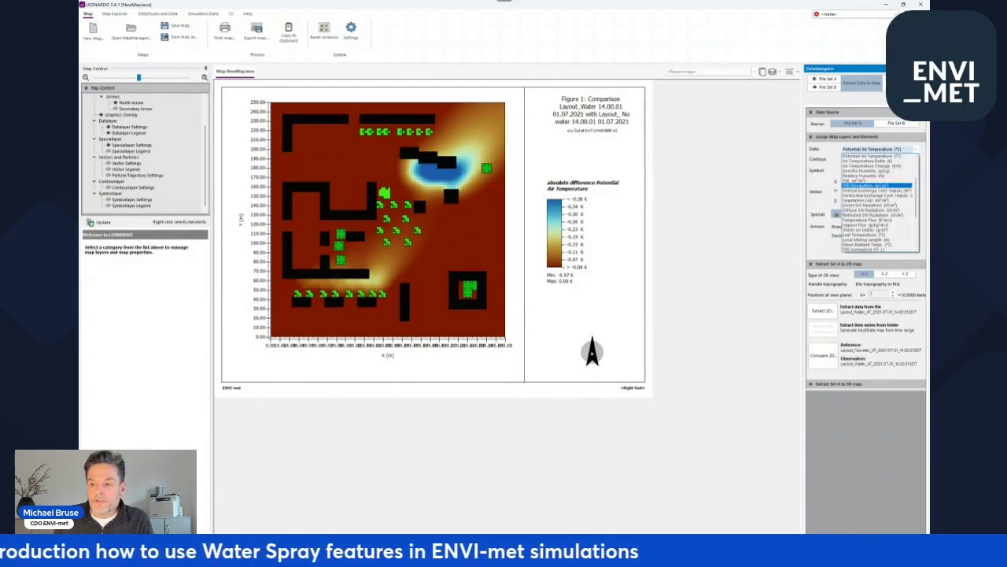
scroll(881, 201, down, 6)
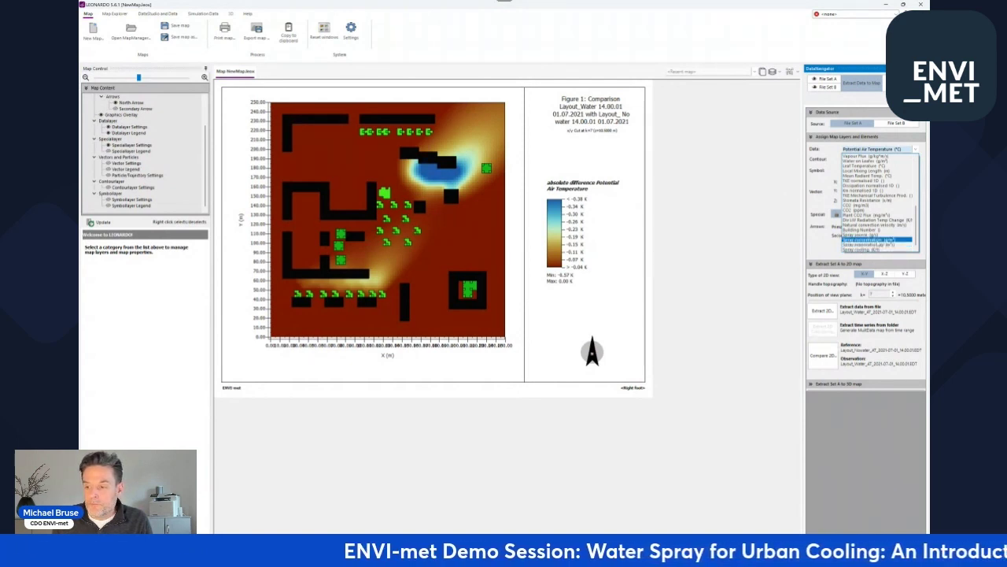
click(878, 239)
click(825, 310)
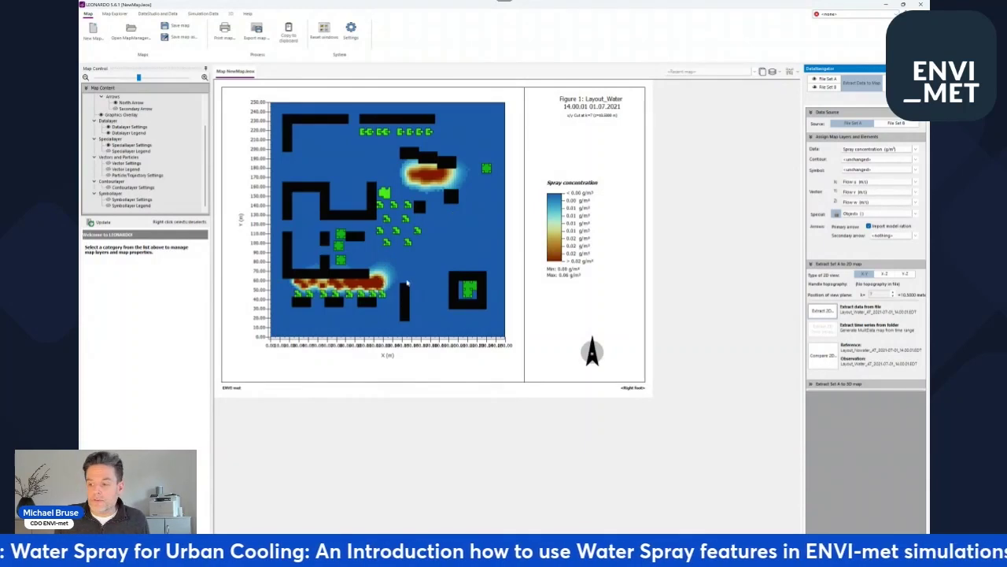
- Extract the spray concentration map at view plane k=4 and minimize the Leonardo window
click(893, 297)
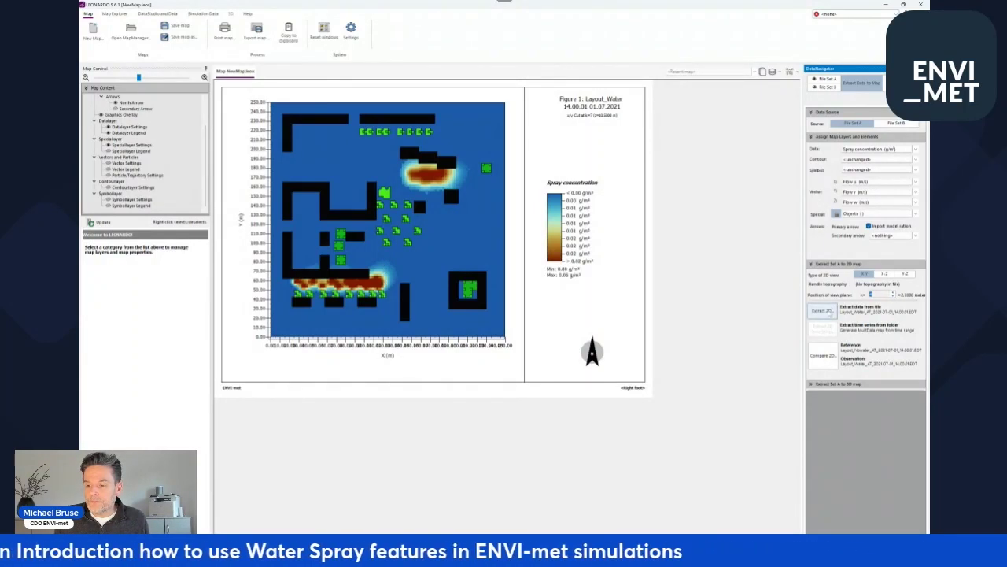
click(823, 311)
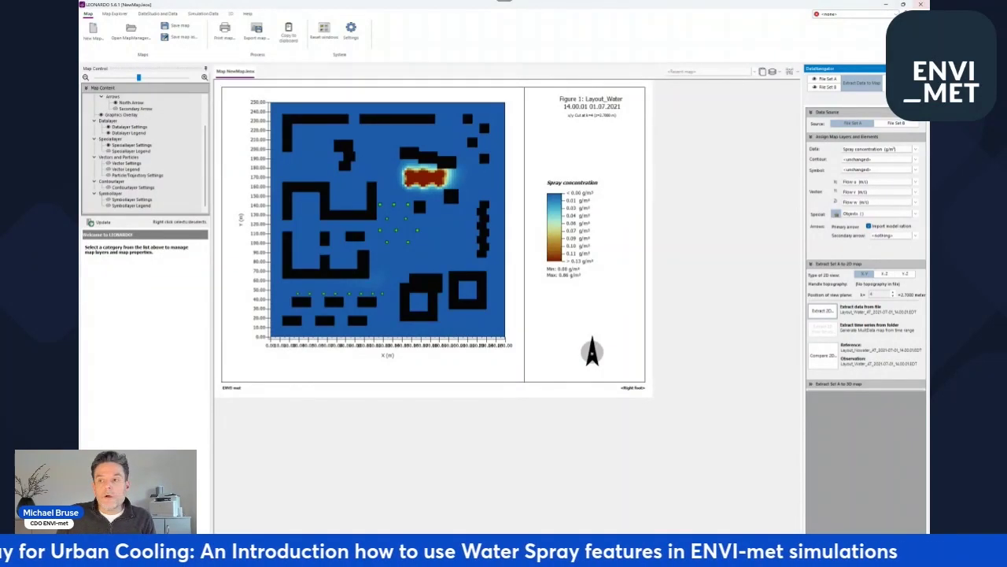
click(885, 4)
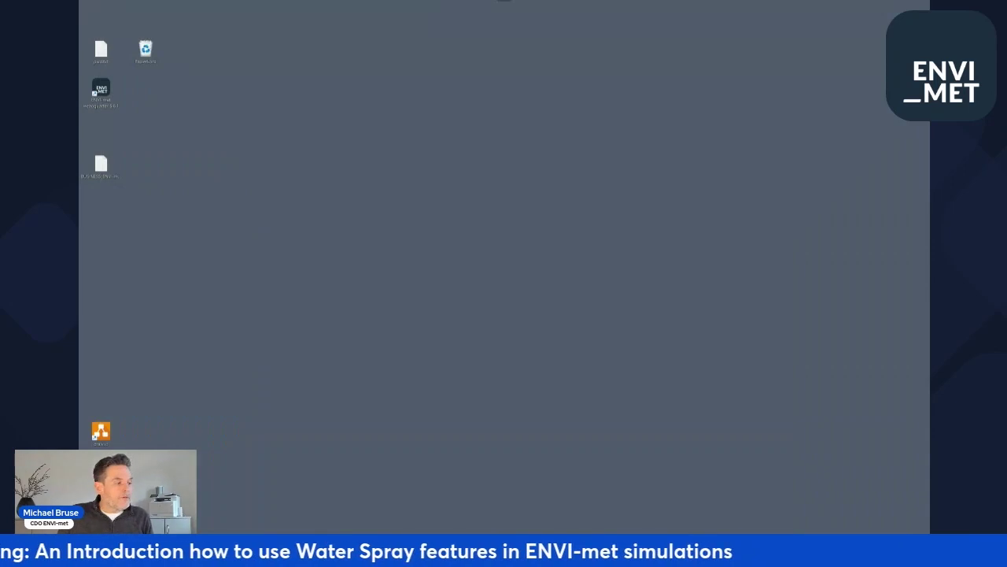